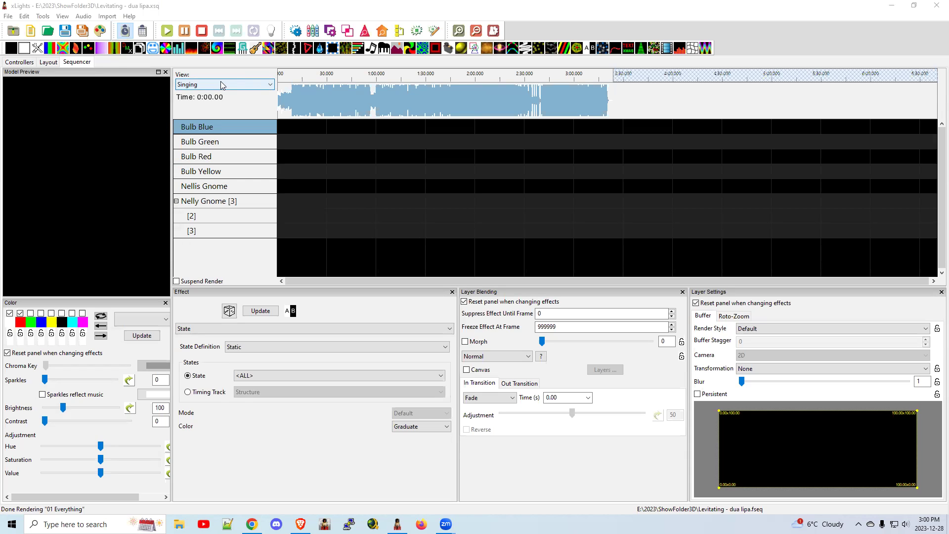
Step: Open the Tools menu to browse utilities such as effect export and lyric generation
left_click(43, 16)
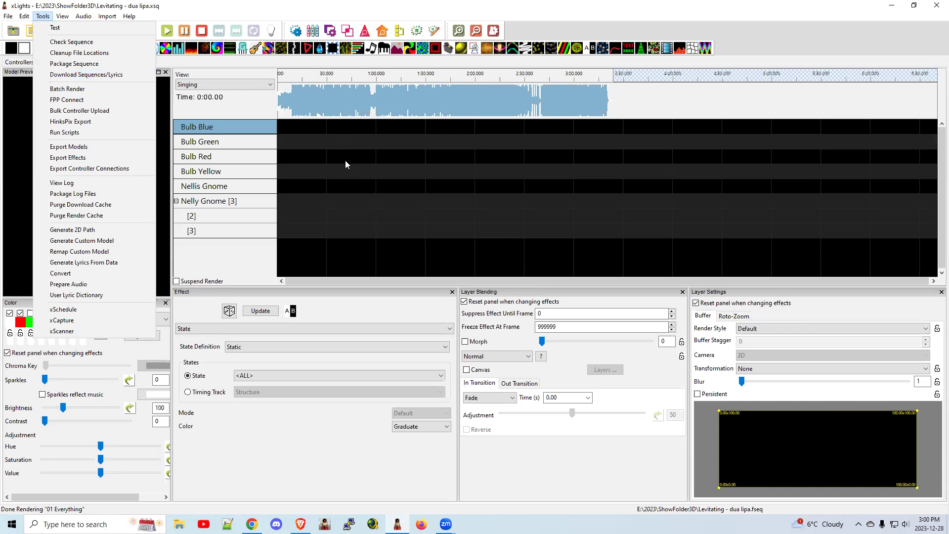
Step: Switch the sequence display to the Master View
left_click(325, 143)
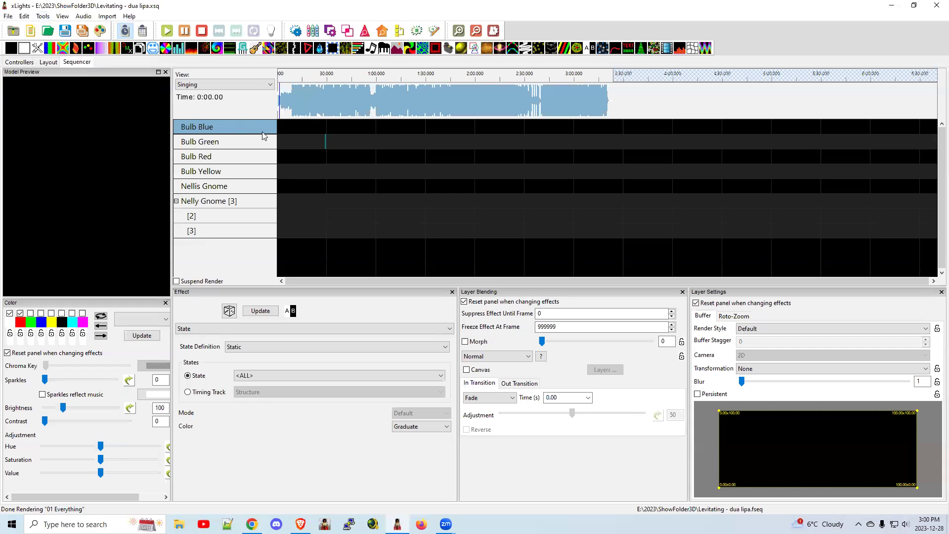
right_click(213, 128)
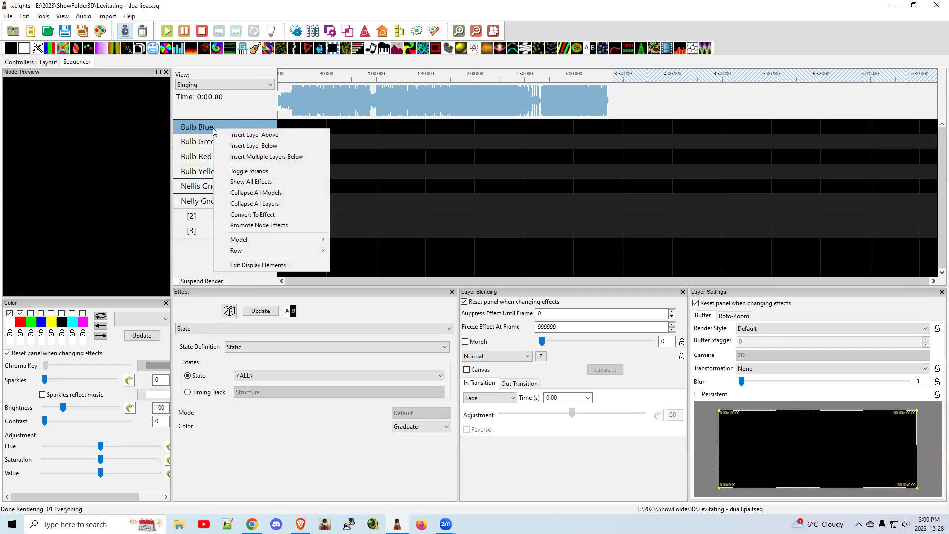
left_click(353, 151)
left_click(218, 84)
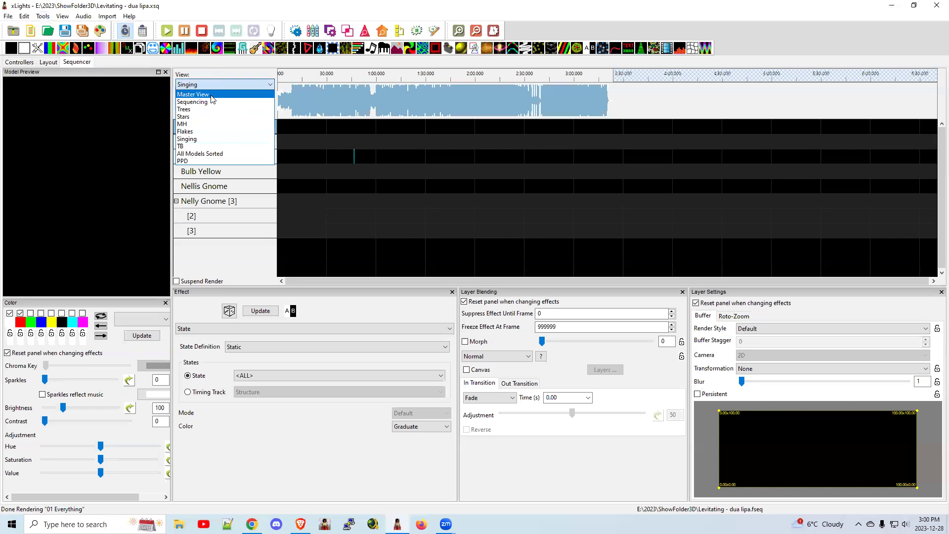
left_click(214, 96)
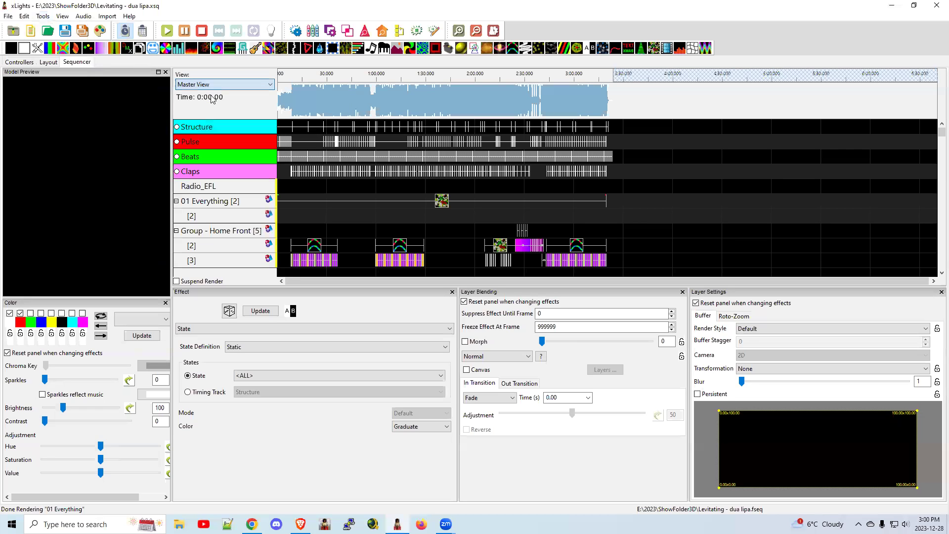
Step: Import Main Lyrics.xtiming as a new timing track
right_click(214, 156)
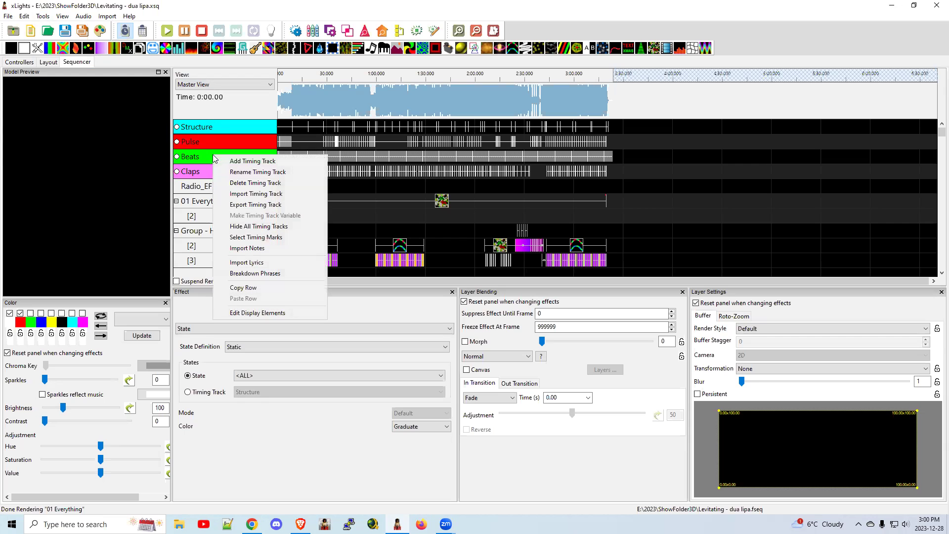
left_click(253, 194)
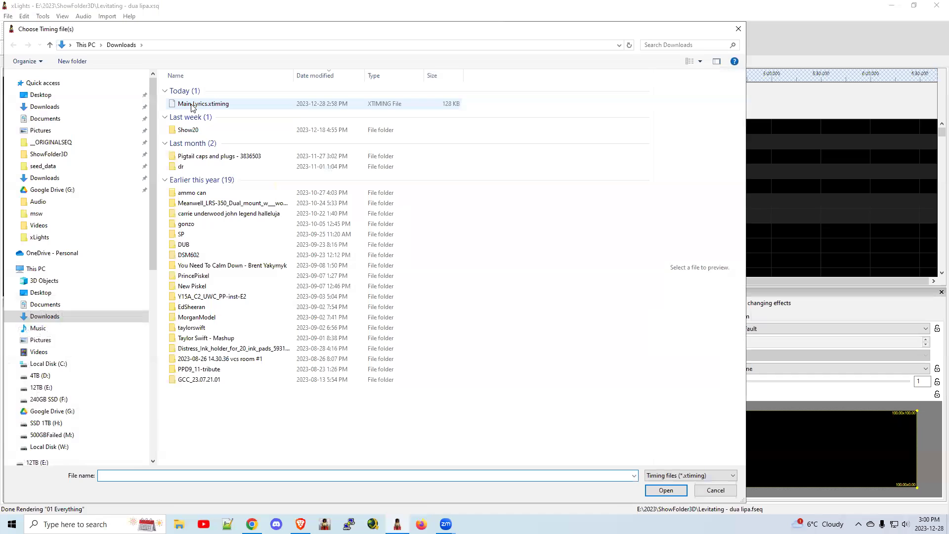
left_click(192, 107)
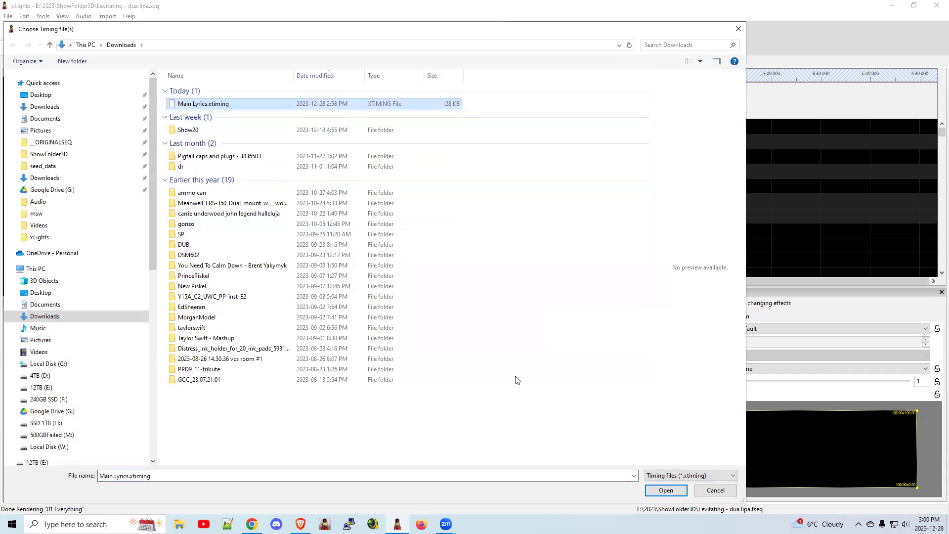
left_click(667, 490)
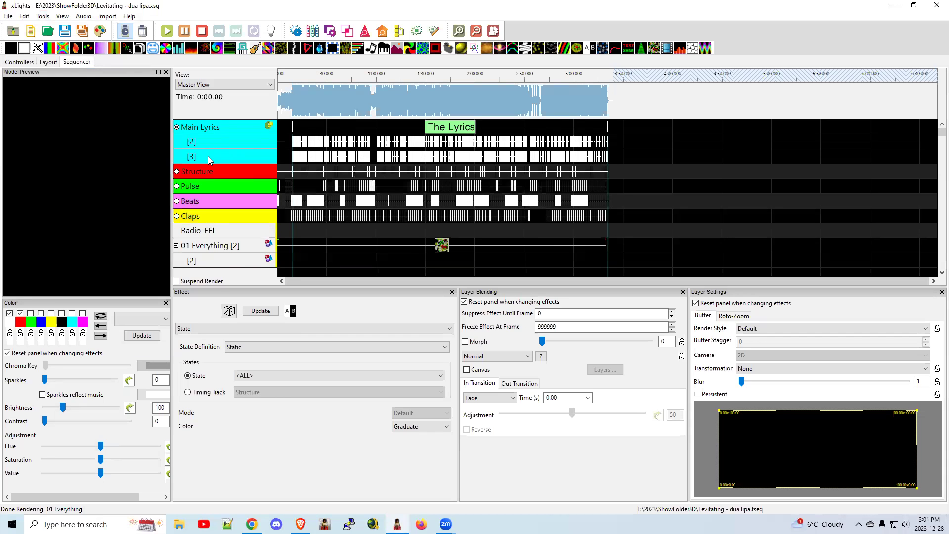
Step: Return to the Singing view and add the Main Lyrics timing track through Edit Display Elements
left_click(213, 83)
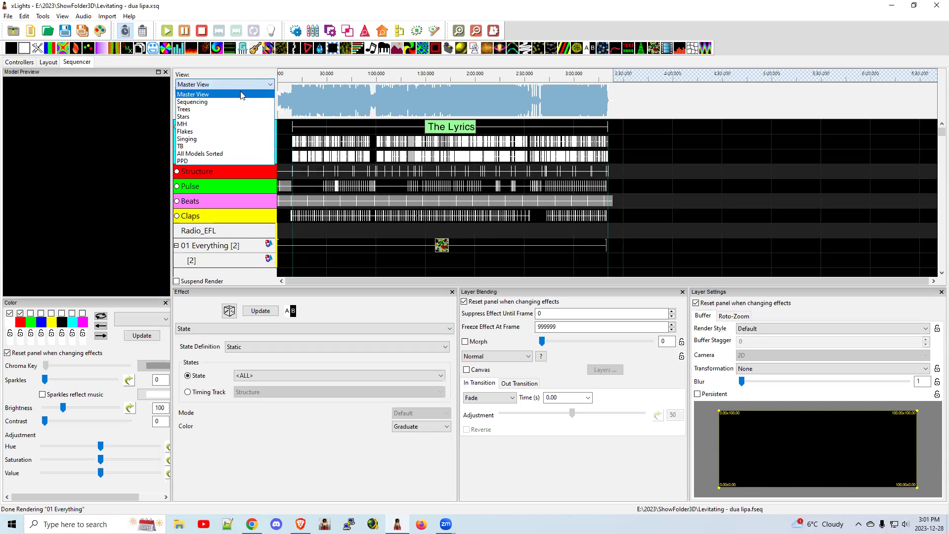
left_click(198, 139)
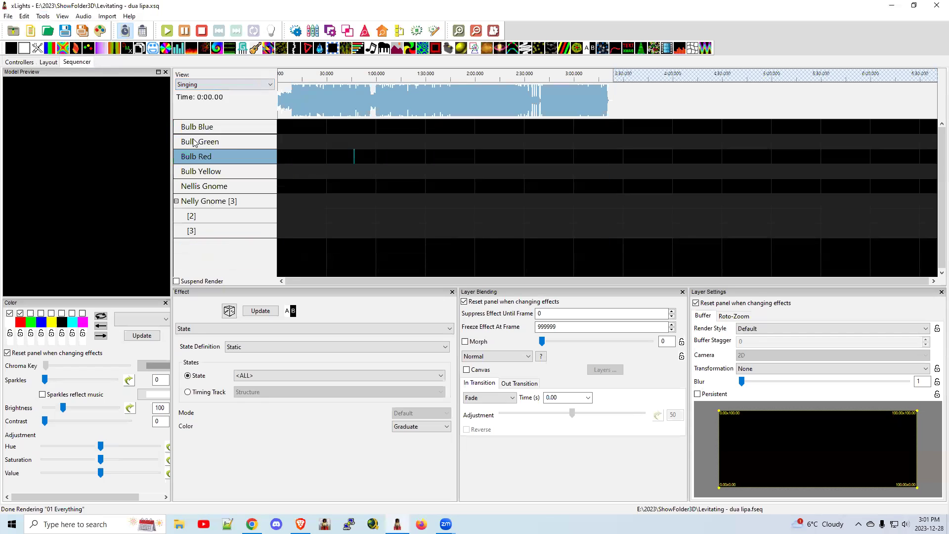
right_click(219, 141)
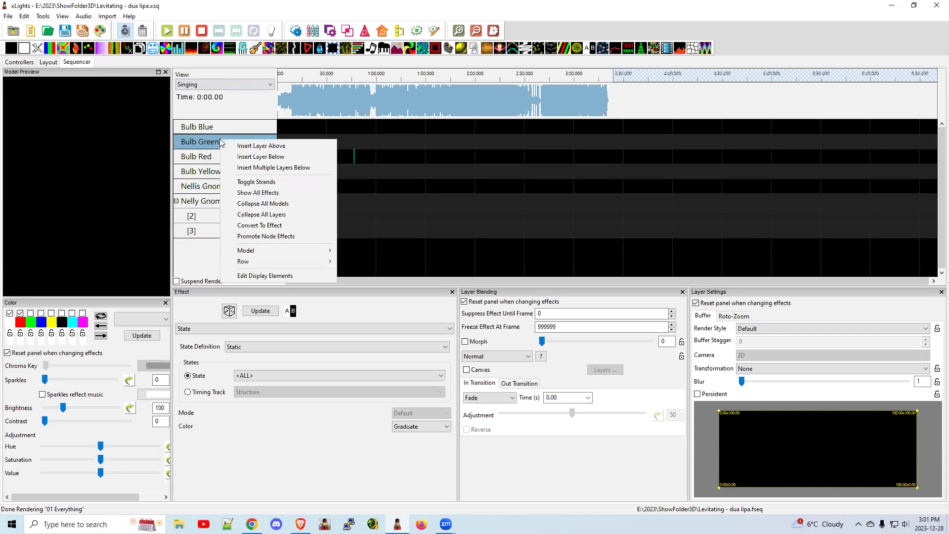
left_click(264, 276)
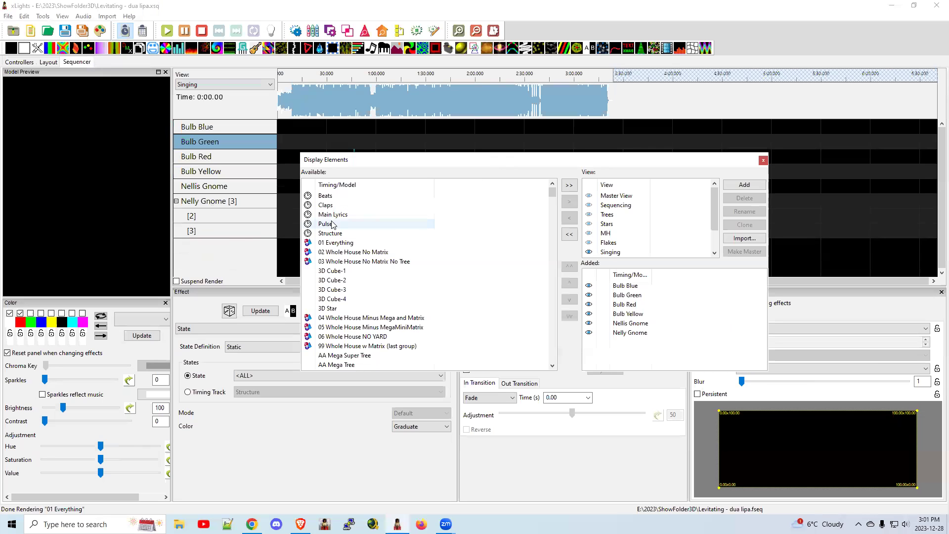
left_click(330, 218)
double_click(331, 218)
left_click(764, 160)
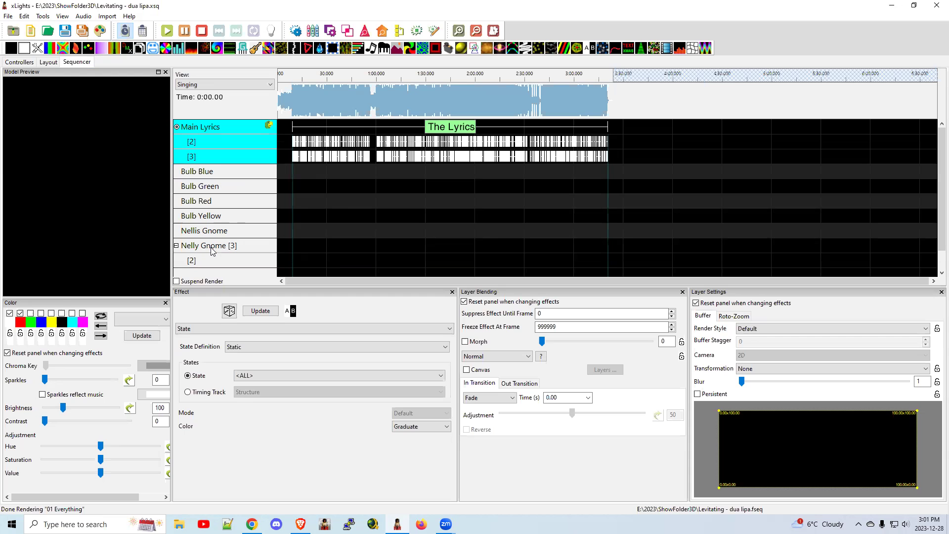
Step: Zoom the timeline in and scroll back to the 0:09–0:12 opening lyrics
left_click(440, 97)
scroll(446, 98, "up", 1)
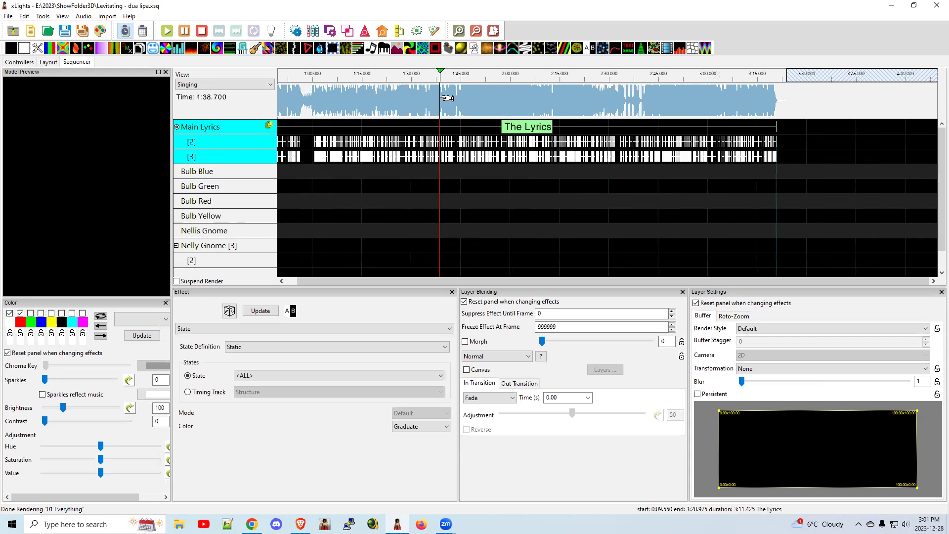
scroll(447, 98, "up", 3)
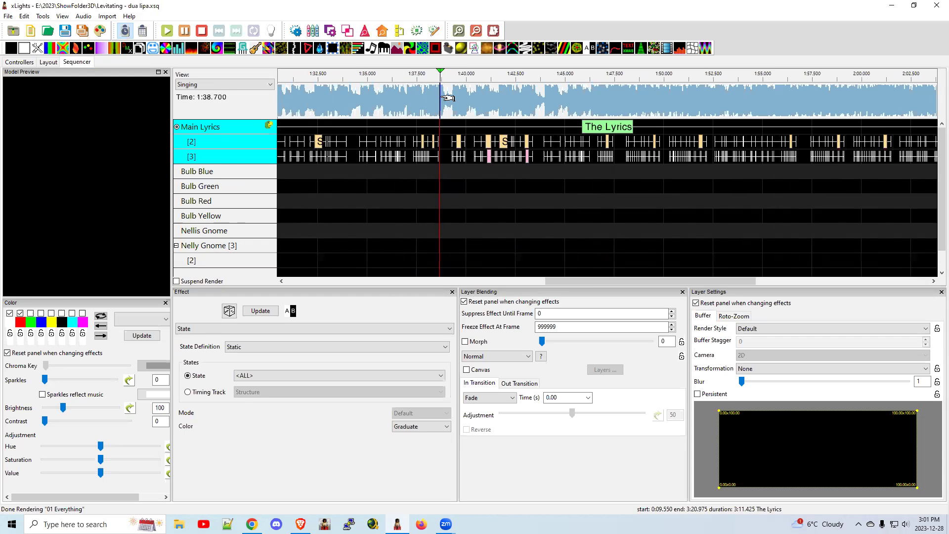
scroll(447, 98, "up", 2)
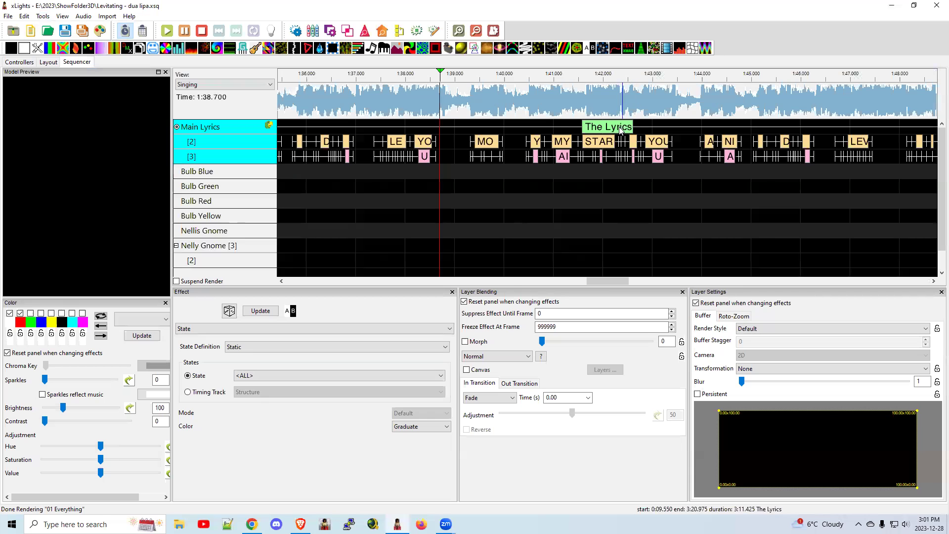
left_click(478, 281)
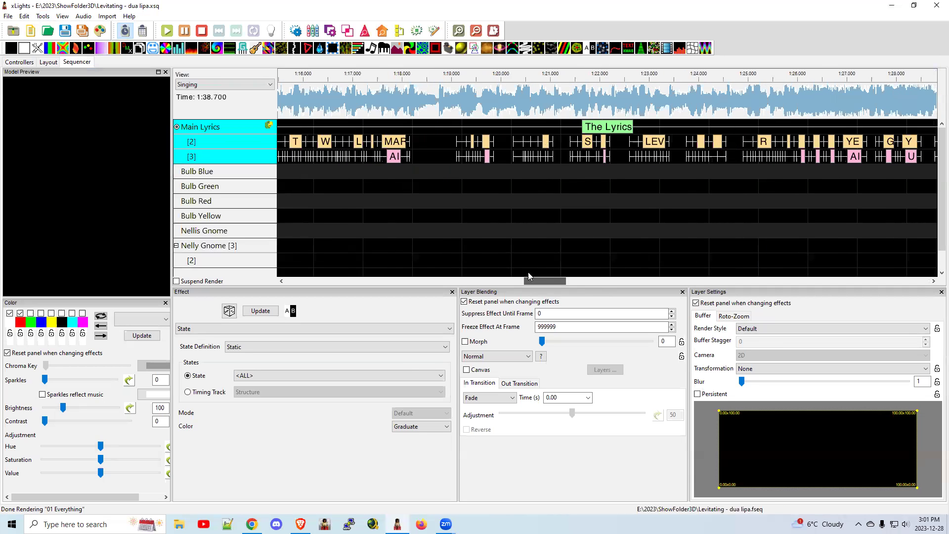
left_click_drag(478, 272, 332, 272)
left_click(524, 93)
scroll(514, 138, "up", 2)
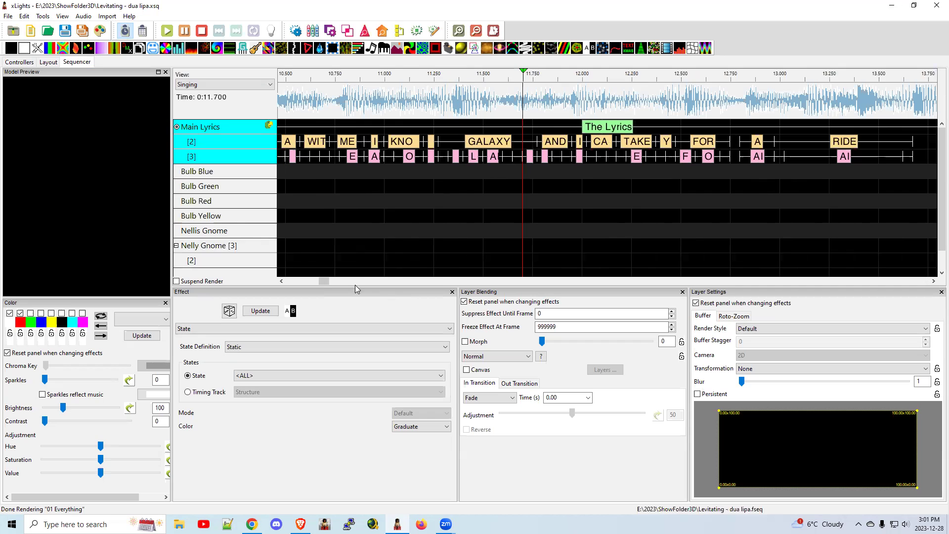
left_click_drag(324, 280, 318, 280)
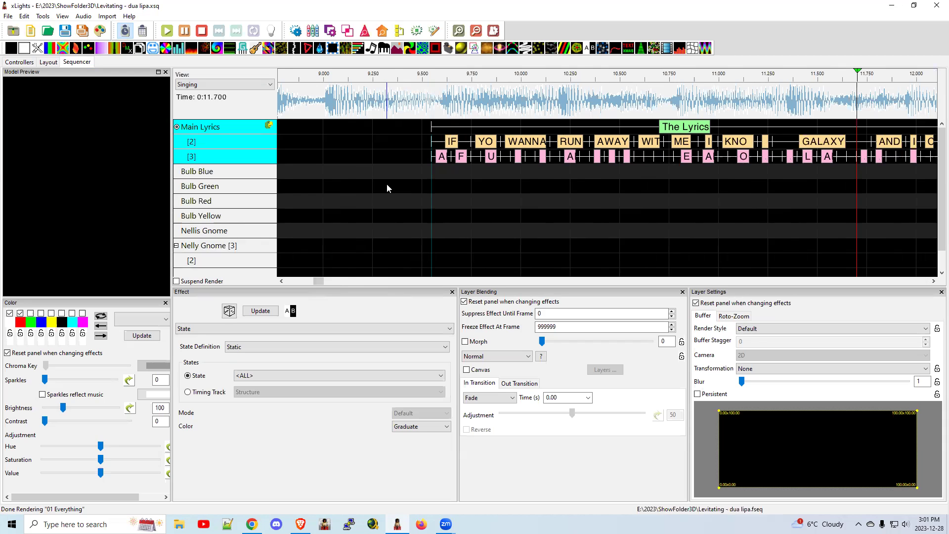
Step: Draw a Faces effect near the start of the Bulb Green row
left_click(152, 48)
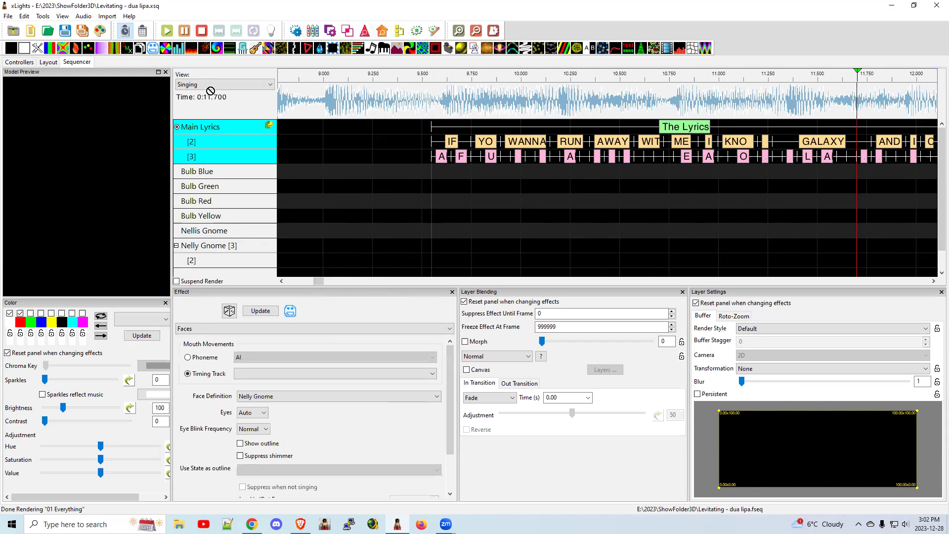
left_click_drag(289, 186, 486, 186)
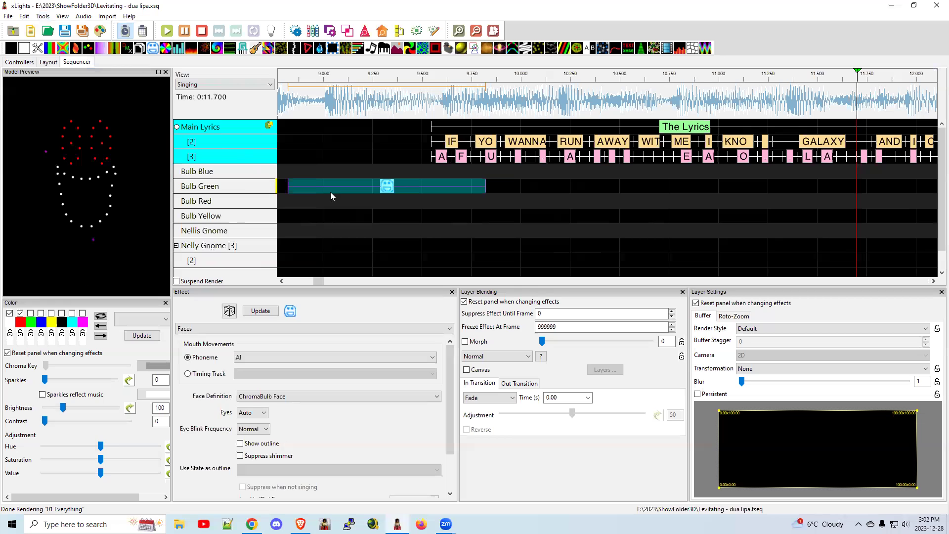
left_click(385, 191)
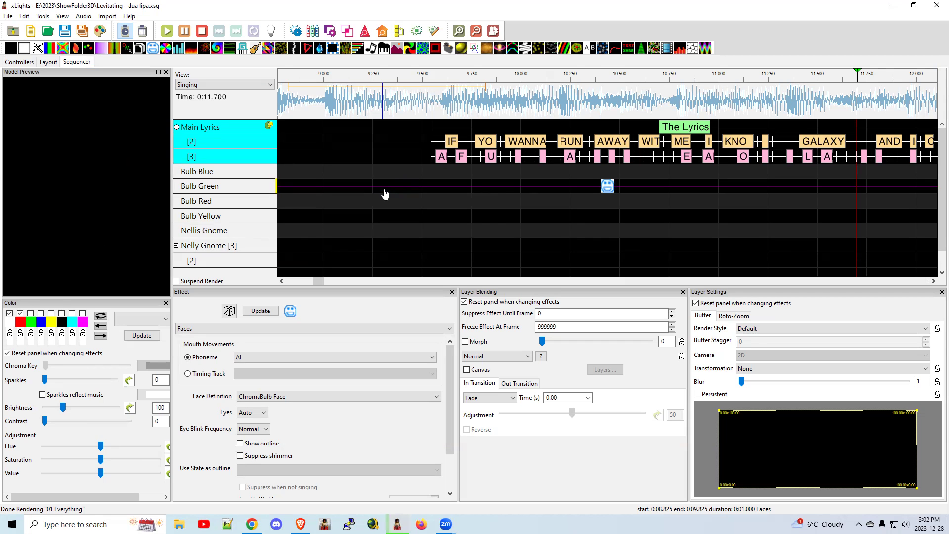
Step: Drag the Bulb Green Faces effect's start to 9.5 seconds
scroll(474, 206, "down", 3)
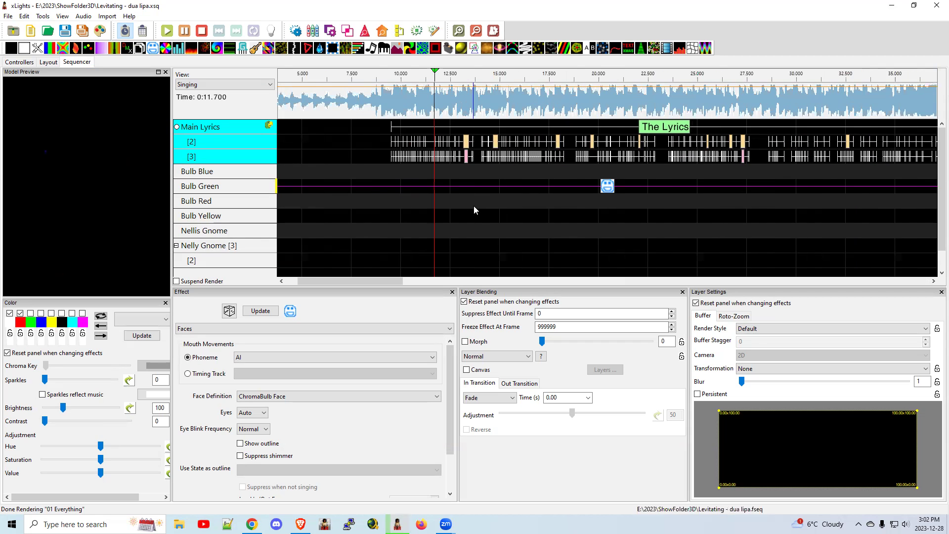
scroll(474, 209, "up", 3)
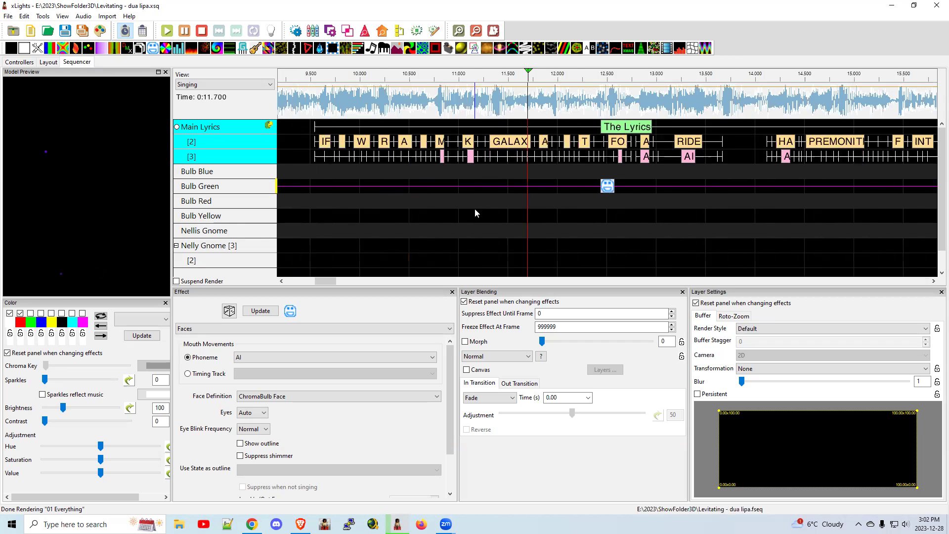
scroll(474, 208, "up", 2)
scroll(475, 208, "up", 2)
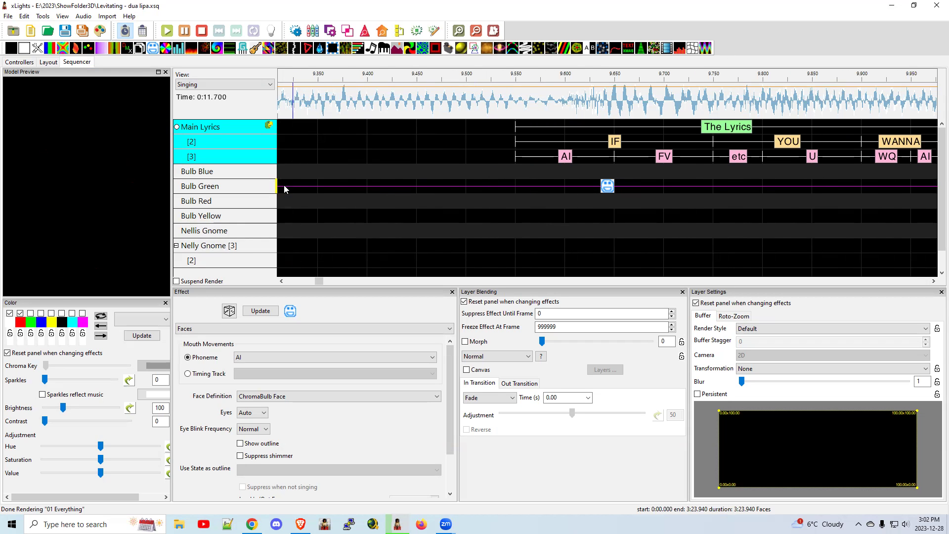
left_click_drag(282, 184, 492, 187)
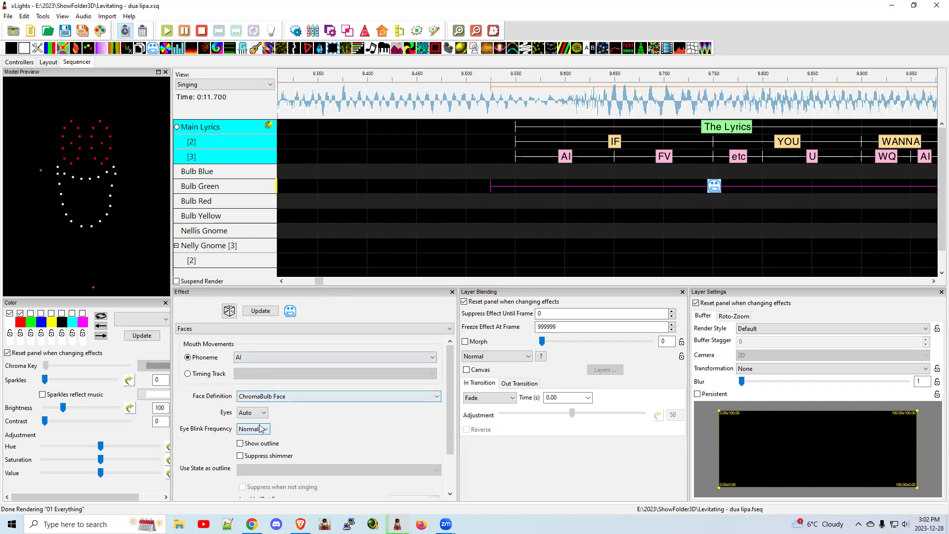
Step: Enable Show outline, drive the mouth from the Main Lyrics timing track, and use the Green face definition
left_click(241, 444)
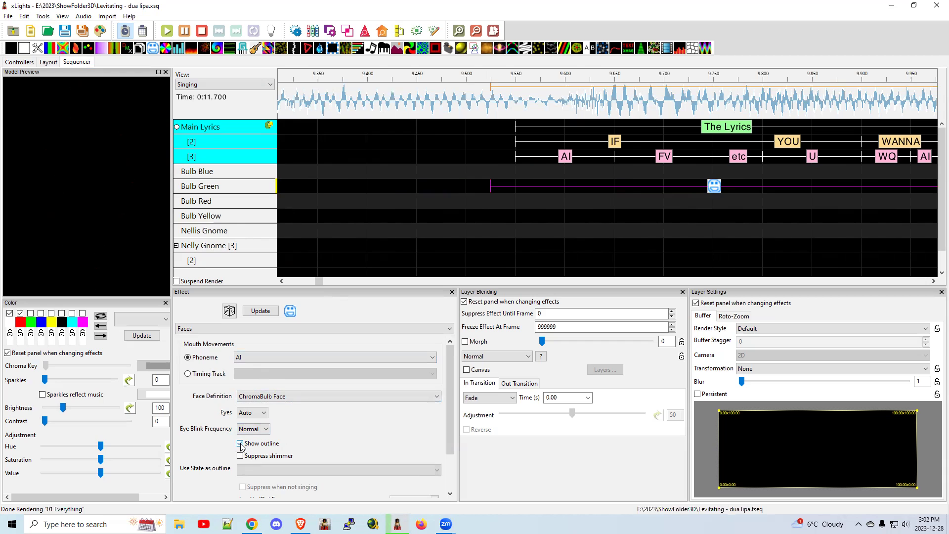
left_click(188, 376)
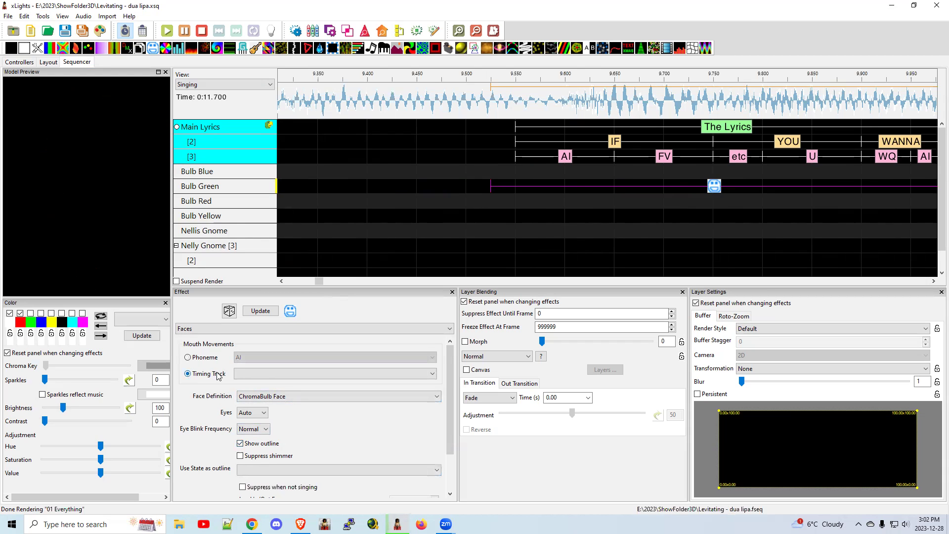
left_click(267, 373)
left_click(268, 385)
left_click(272, 399)
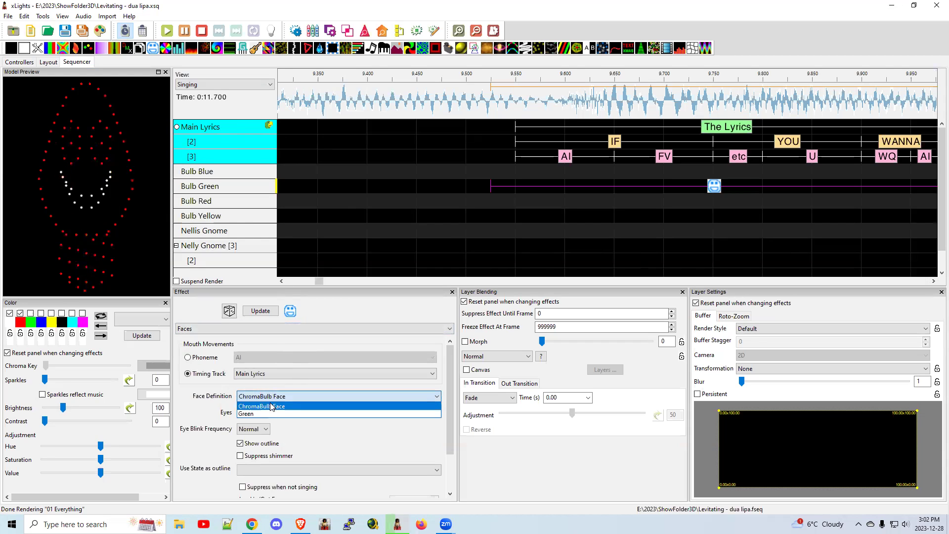
left_click(258, 414)
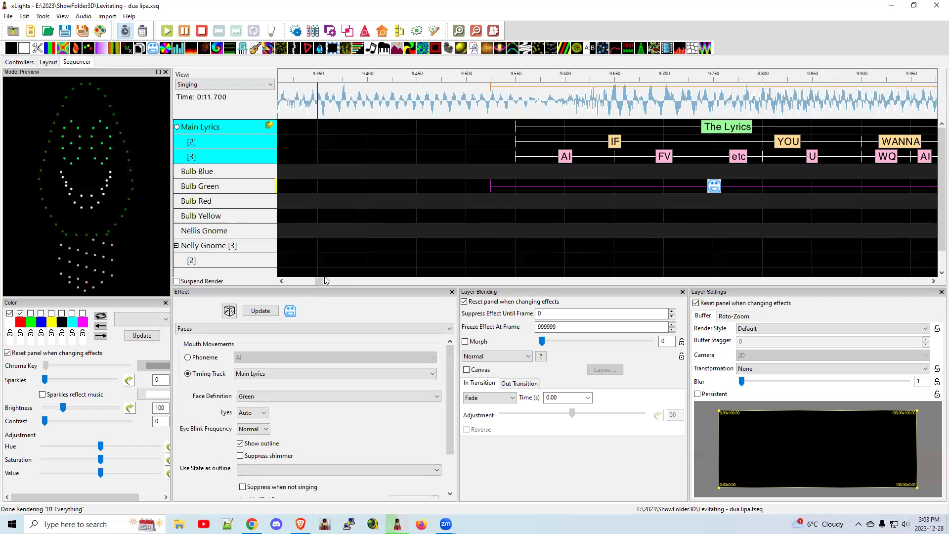
Step: Drop a Faces effect onto the Nelly Gnome [2] row at about 0:09.1
left_click_drag(320, 279, 327, 280)
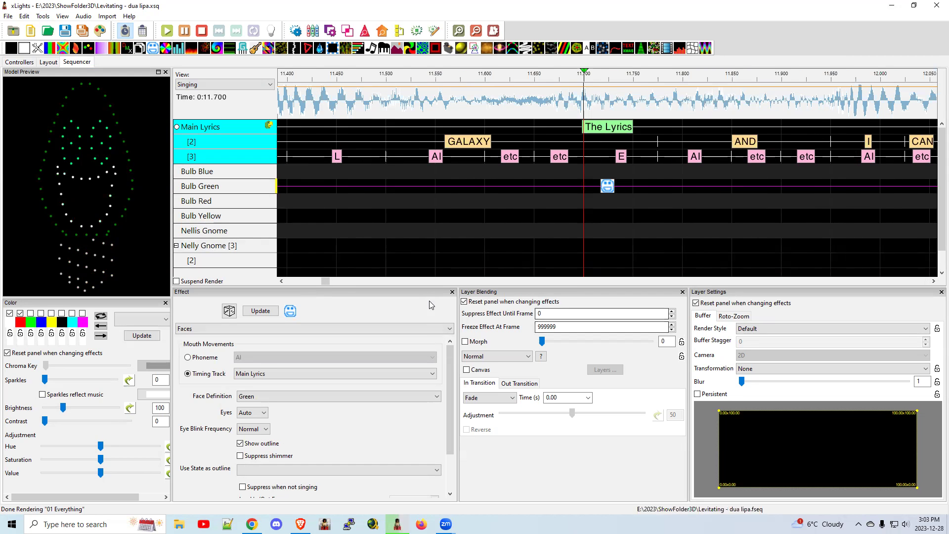
mouse_move(327, 282)
left_mouse_down()
mouse_move(348, 279)
mouse_move(321, 277)
left_mouse_up()
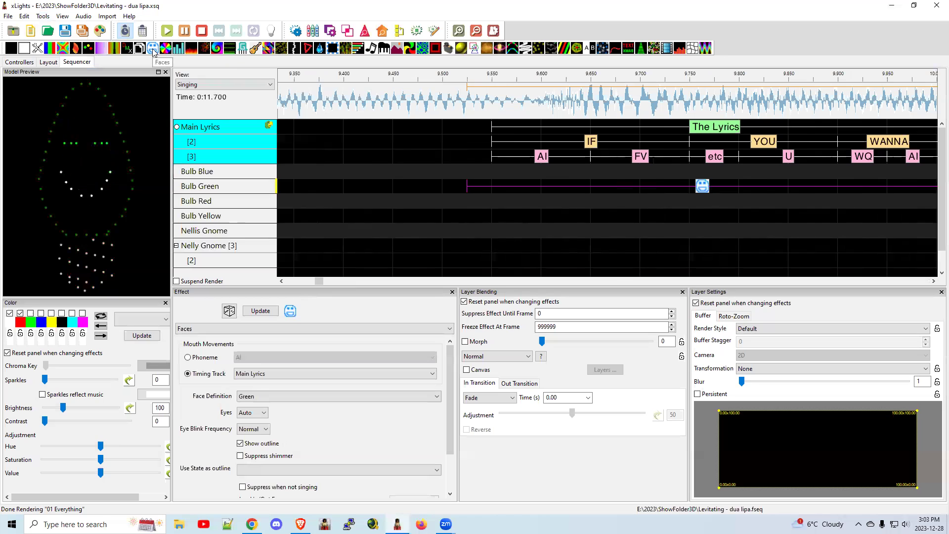
left_click_drag(152, 50, 546, 260)
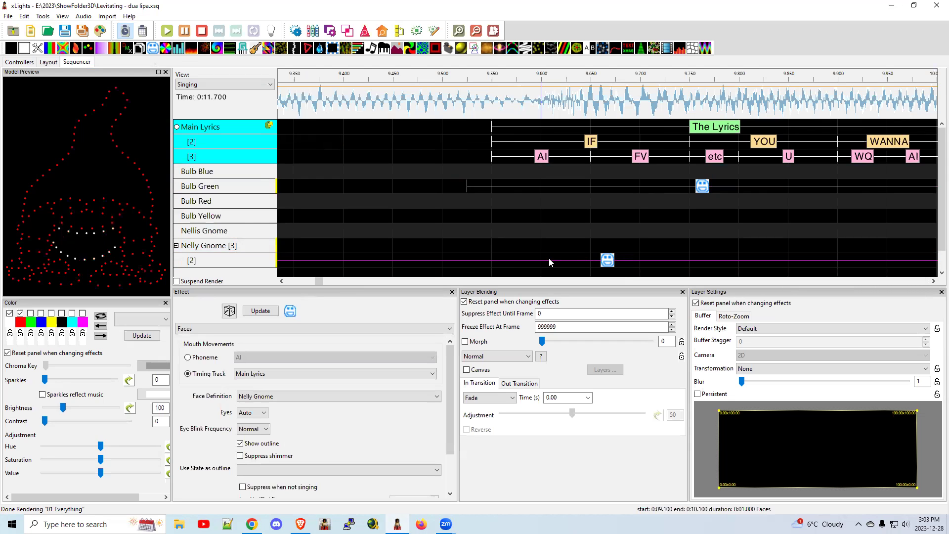
Step: Turn off Show outline for the Nelly Gnome Faces effect
scroll(549, 258, "down", 1)
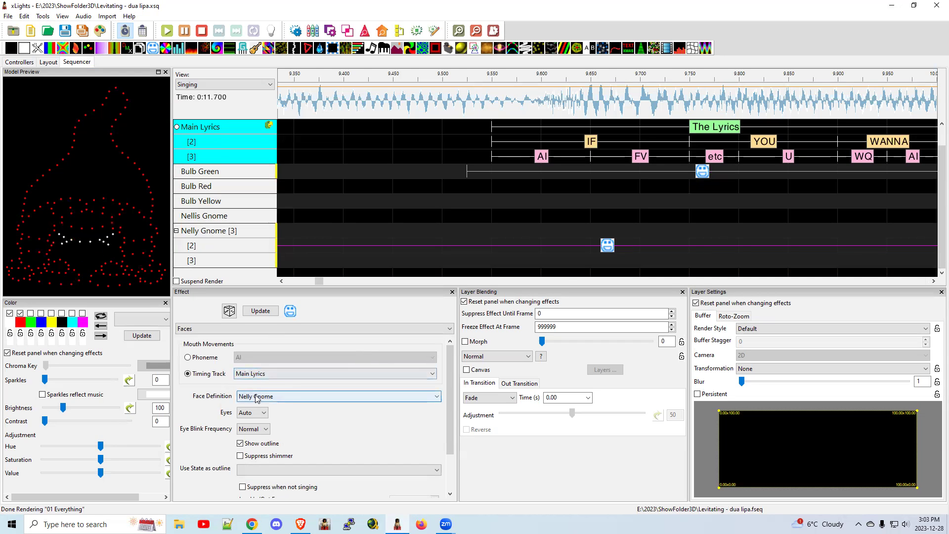
left_click(240, 443)
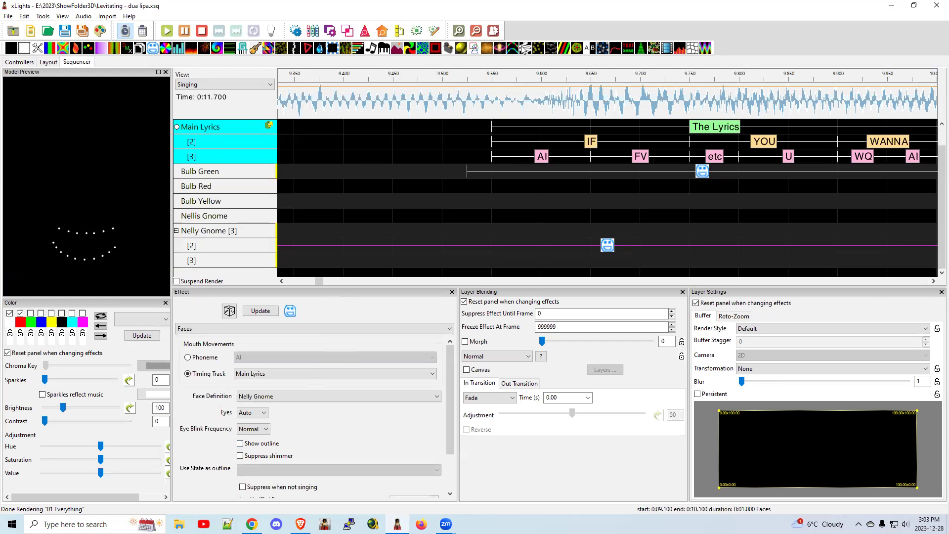
Step: Add a Static State effect to Nelly Gnome layer [3] and another State effect to the top row
left_click_drag(590, 48, 357, 262)
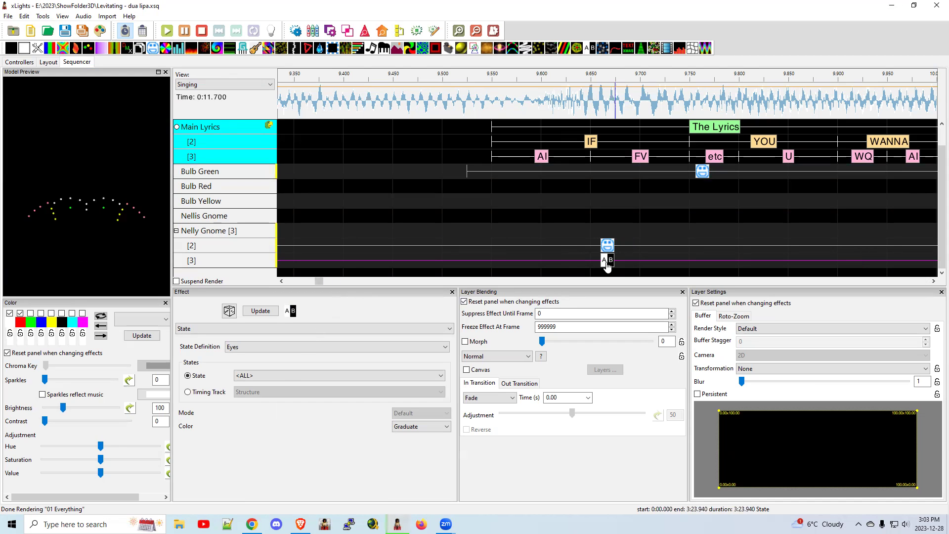
left_click(251, 349)
left_click(249, 361)
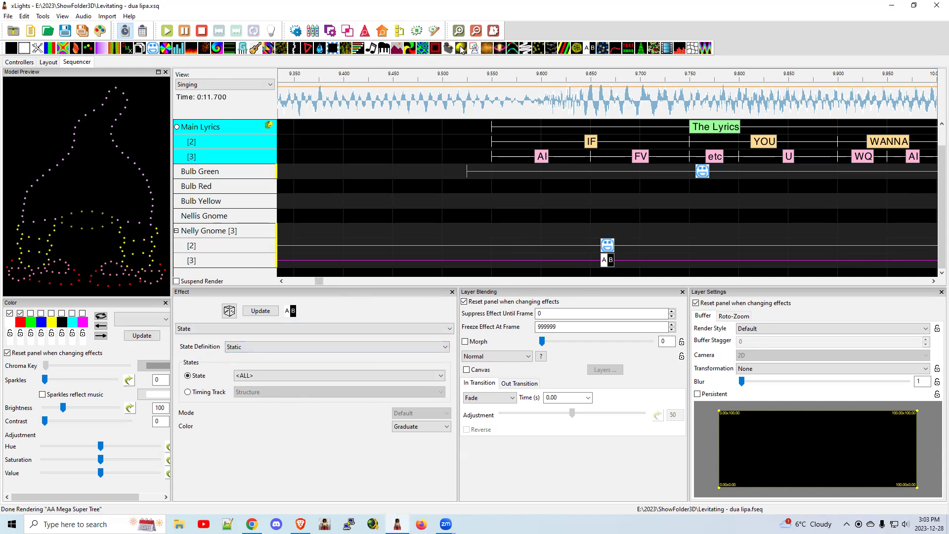
left_click_drag(587, 51, 508, 227)
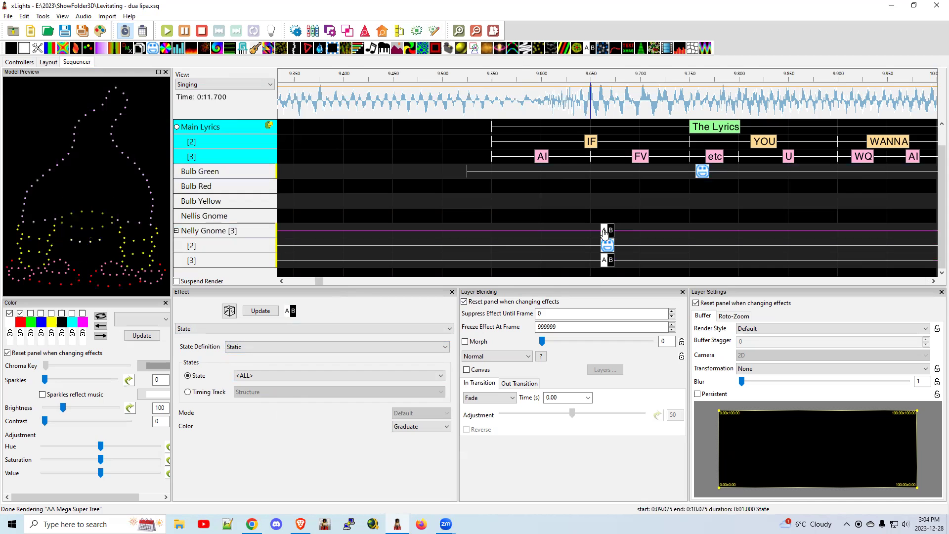
Step: Set the top-row gnome State effect's definition to Eyes
left_click(246, 379)
left_click(250, 347)
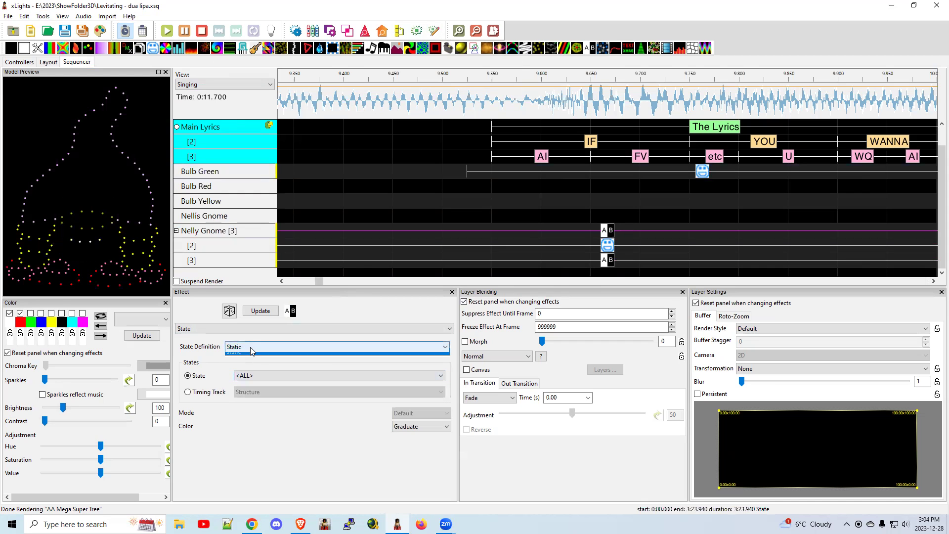
left_click(250, 347)
left_click(244, 365)
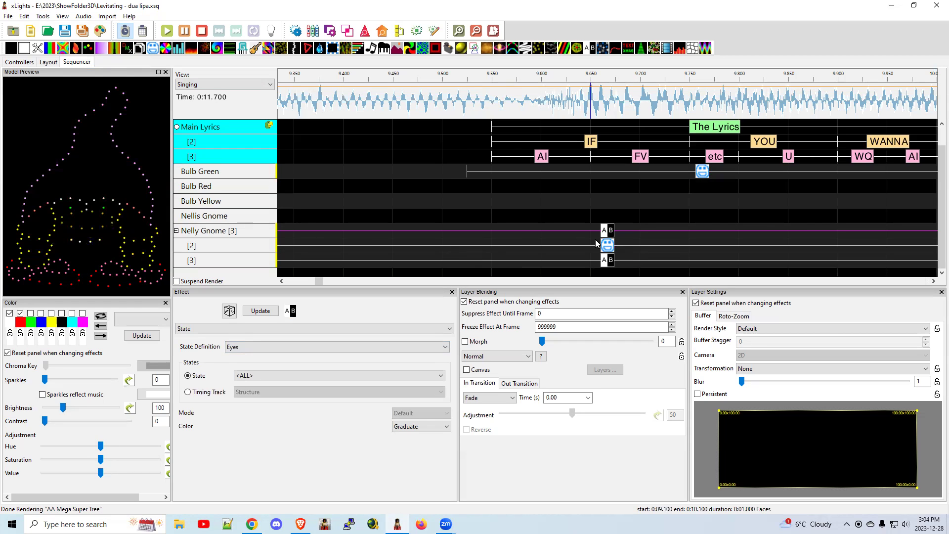
Step: Move that State effect's start to 0:09.550
left_click_drag(279, 232, 491, 228)
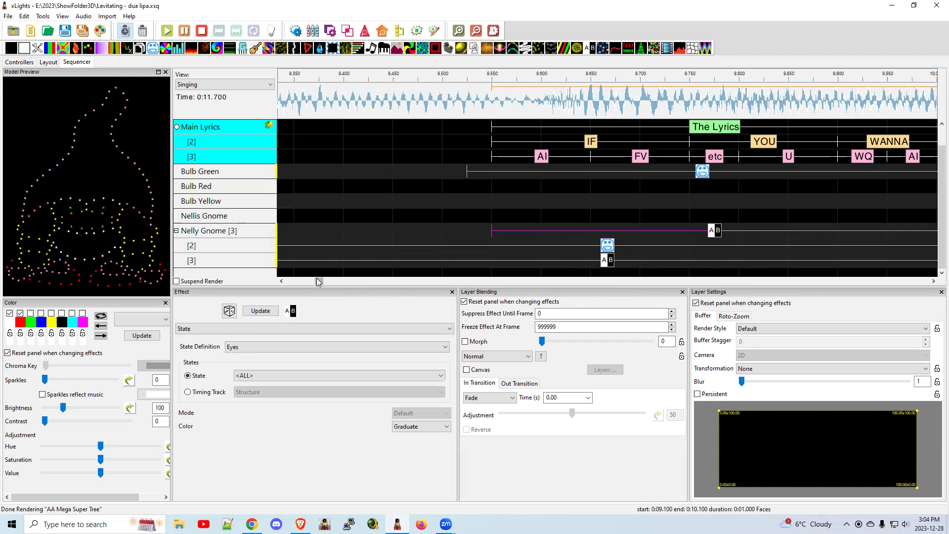
left_click_drag(319, 281, 692, 280)
left_click_drag(632, 286, 566, 287)
Step: Extend the gnome's State effect to end at 13.3 s
key("minus")
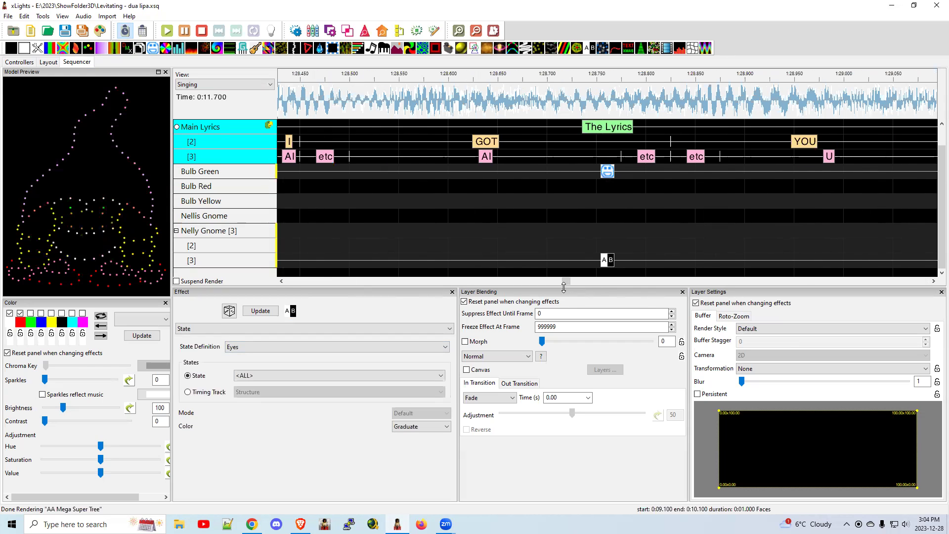
key("Home")
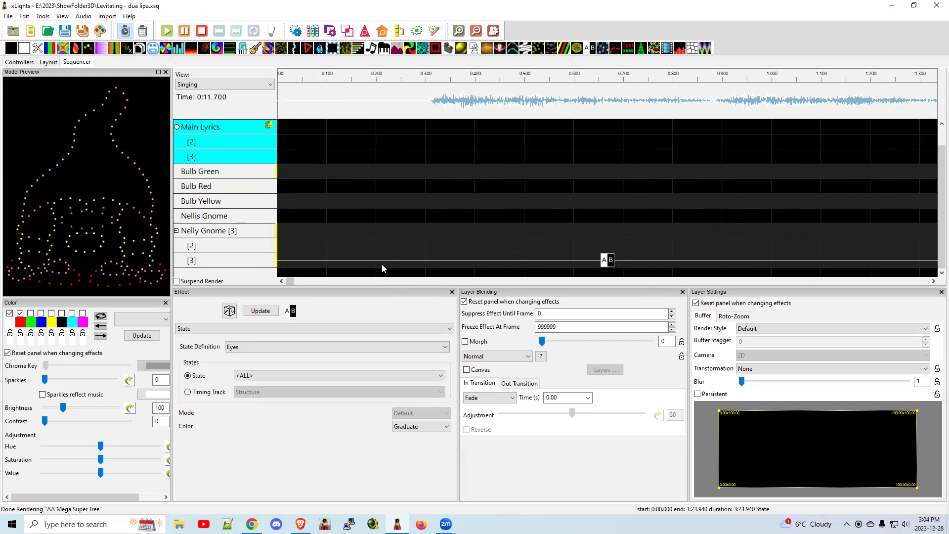
left_click_drag(290, 284, 301, 282)
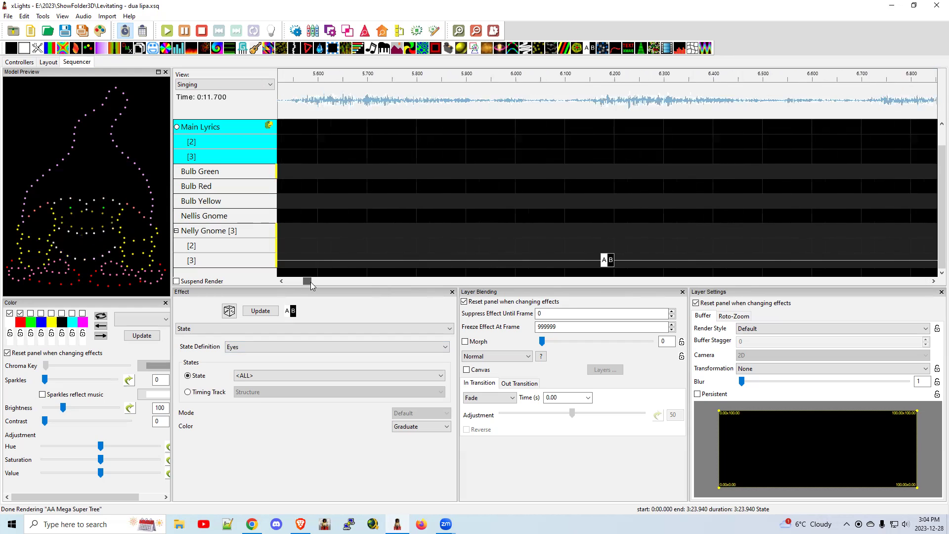
key("minus")
key("minus")
key("minus")
key("minus")
key("minus")
key("minus")
key("minus")
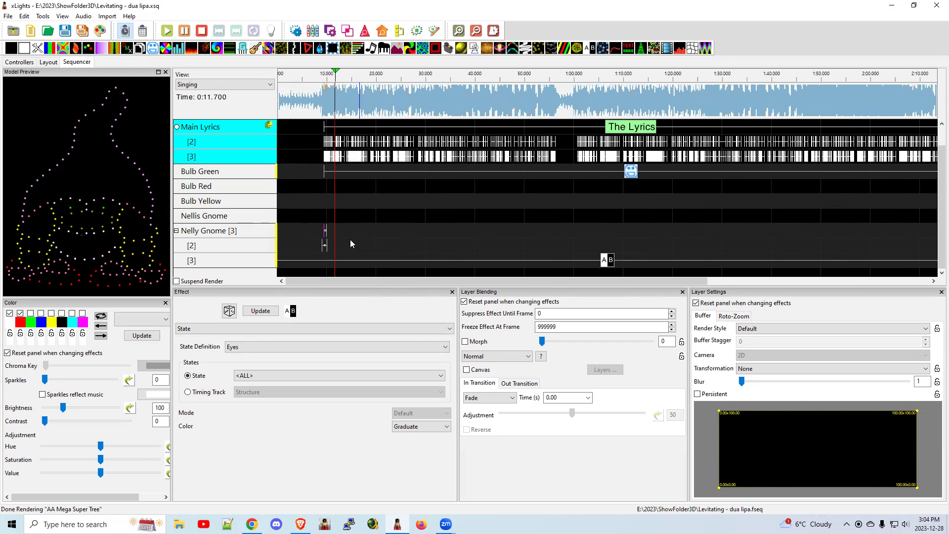
left_click_drag(325, 232, 342, 232)
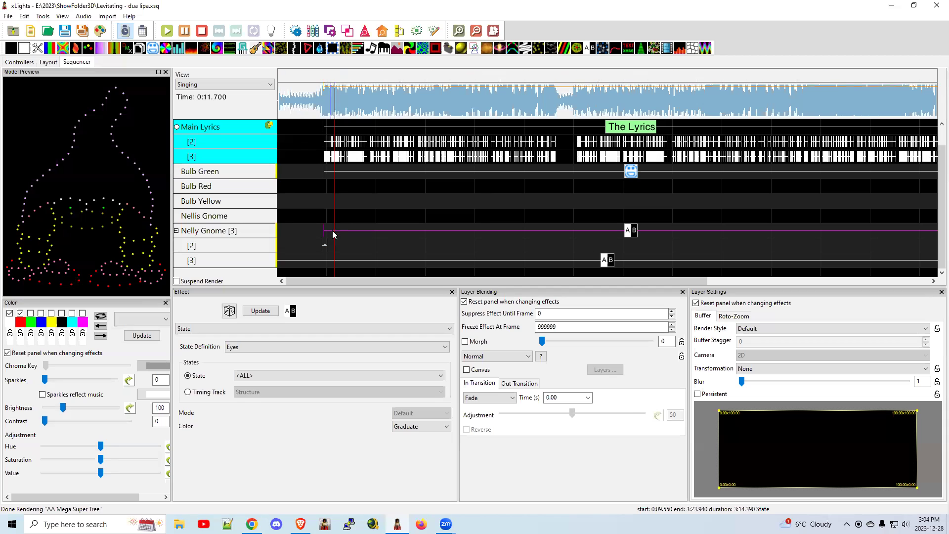
Step: Stretch Nelly Gnome's Faces effect to 3:23.940 and trim the Eyes State effect to 3:21.150
left_click(326, 245)
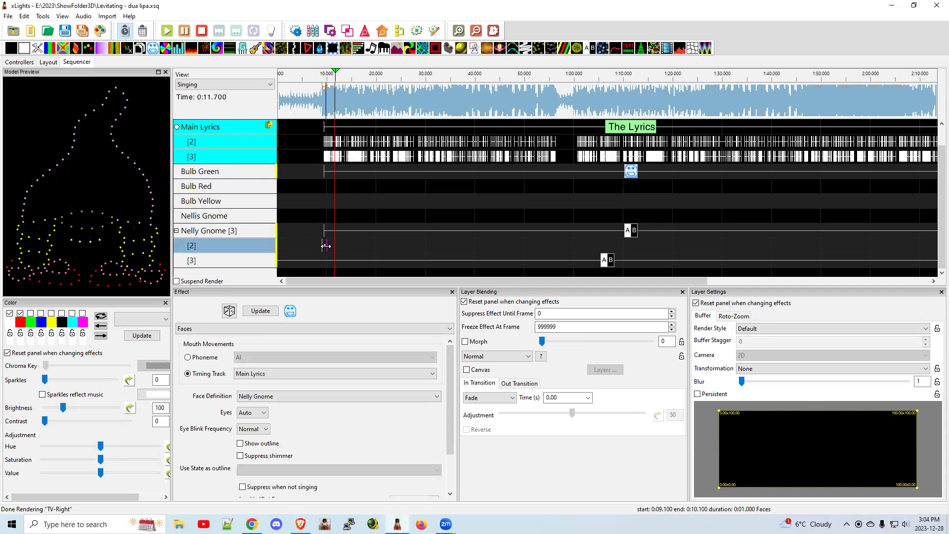
left_click_drag(325, 246, 322, 245)
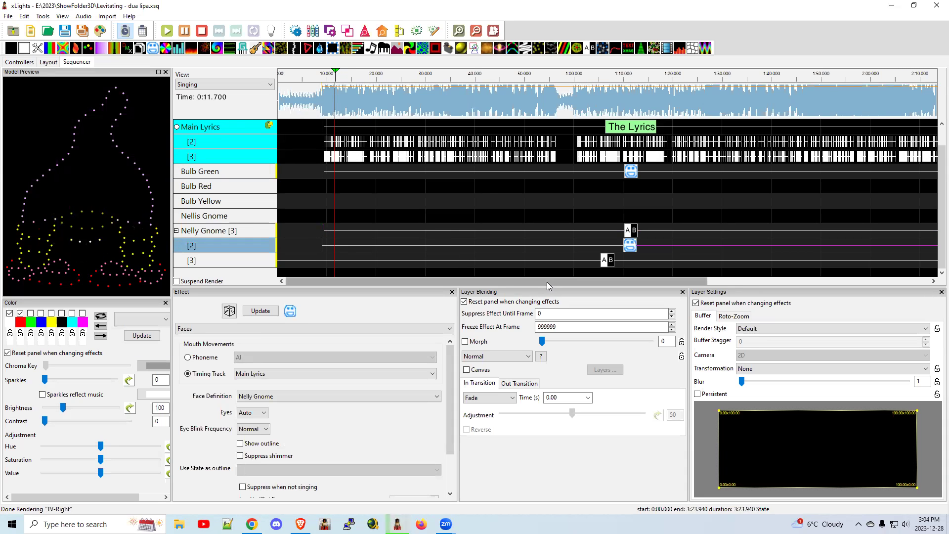
left_click_drag(576, 280, 815, 286)
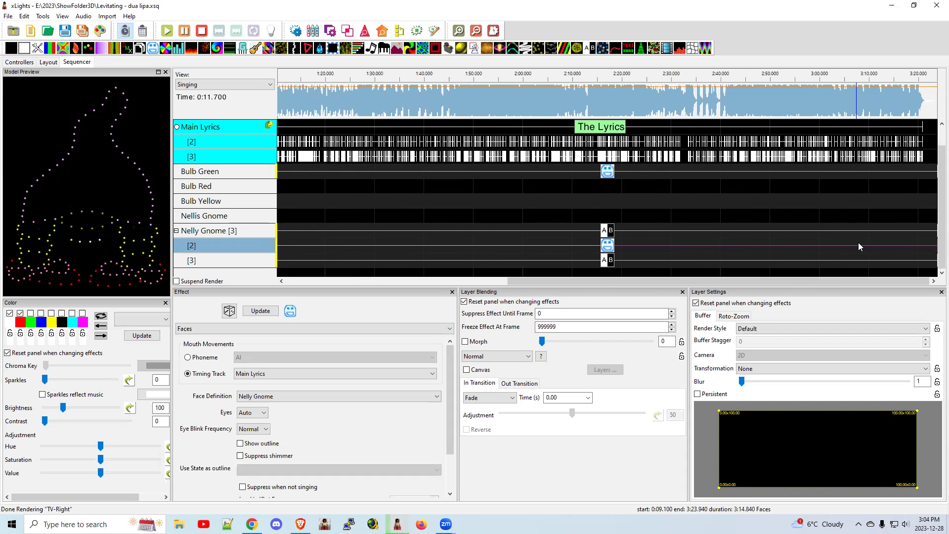
left_click_drag(936, 228, 925, 230)
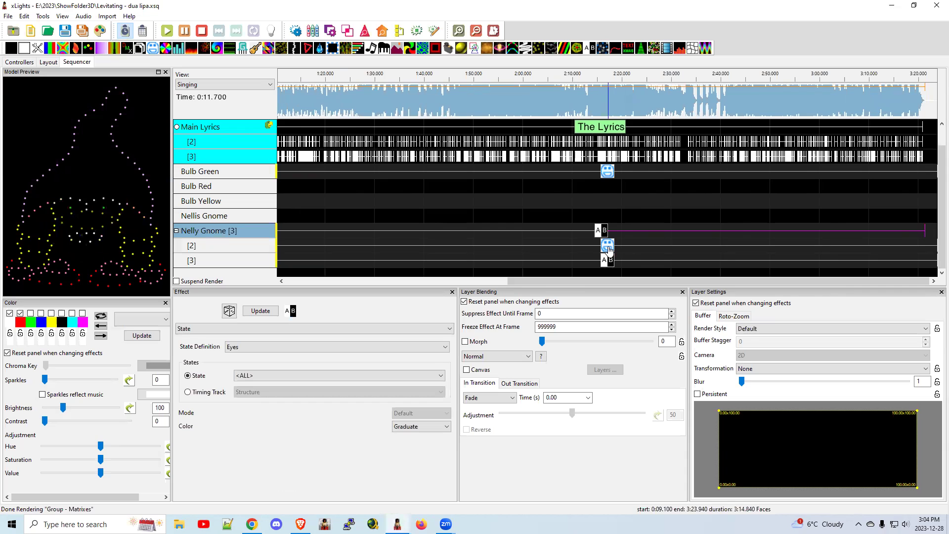
Step: Make Bulb Green's Faces effect hide when not singing and edit its lead in/out frames
left_click(609, 172)
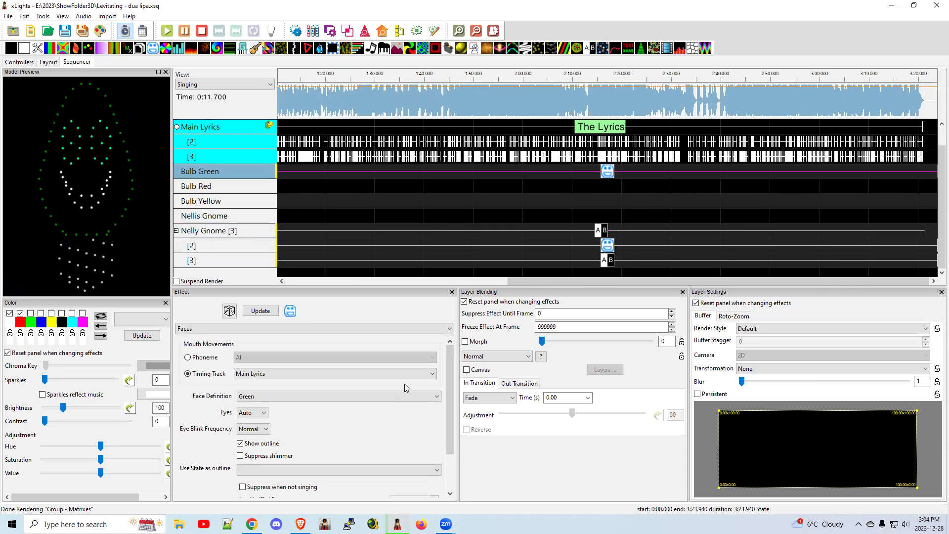
left_click_drag(450, 371, 451, 406)
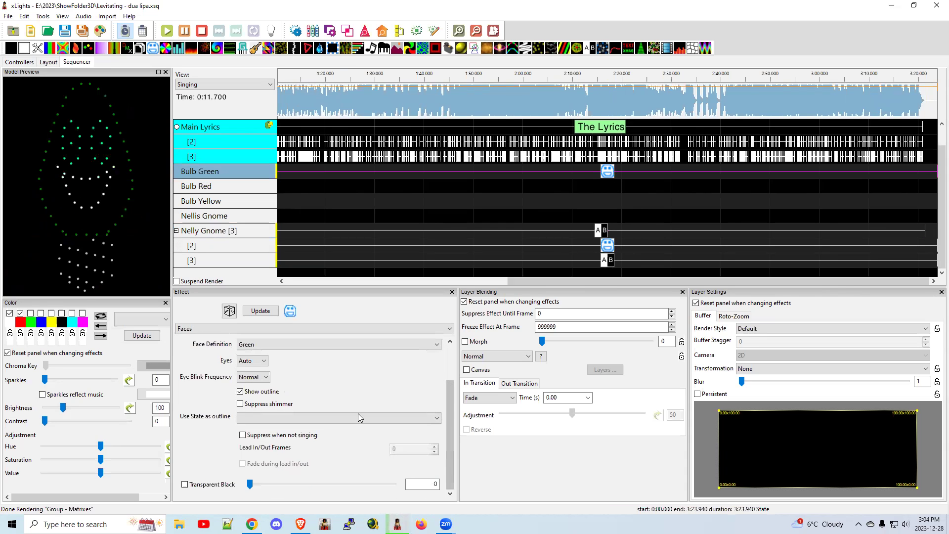
left_click(242, 435)
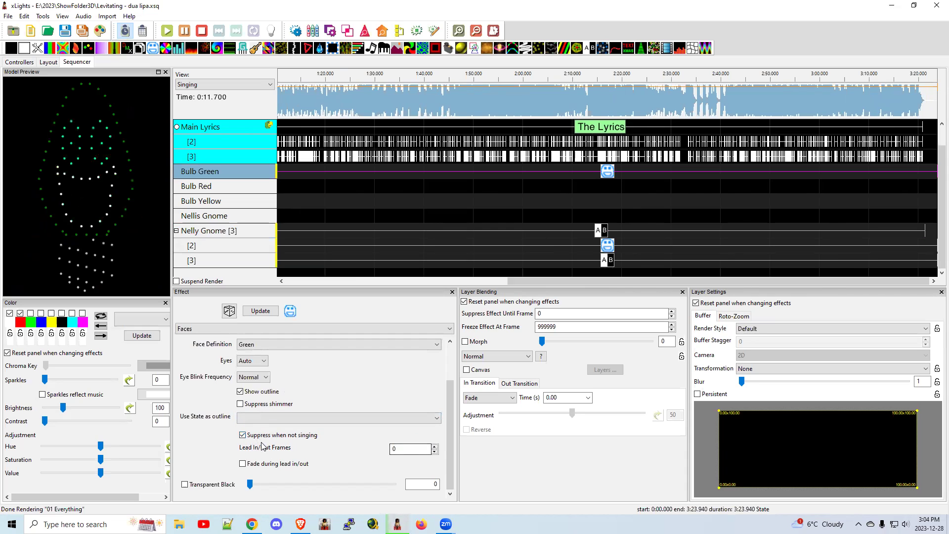
left_click(406, 448)
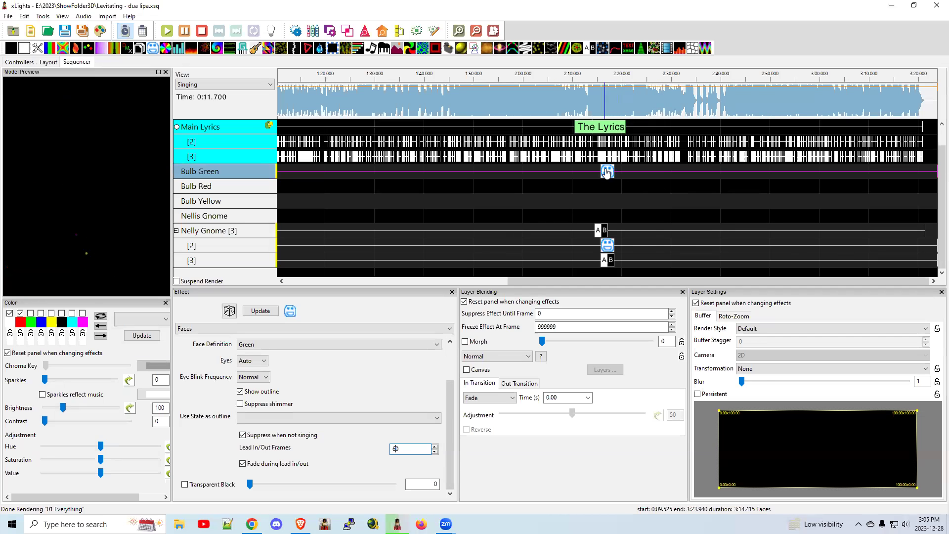
left_click(603, 247)
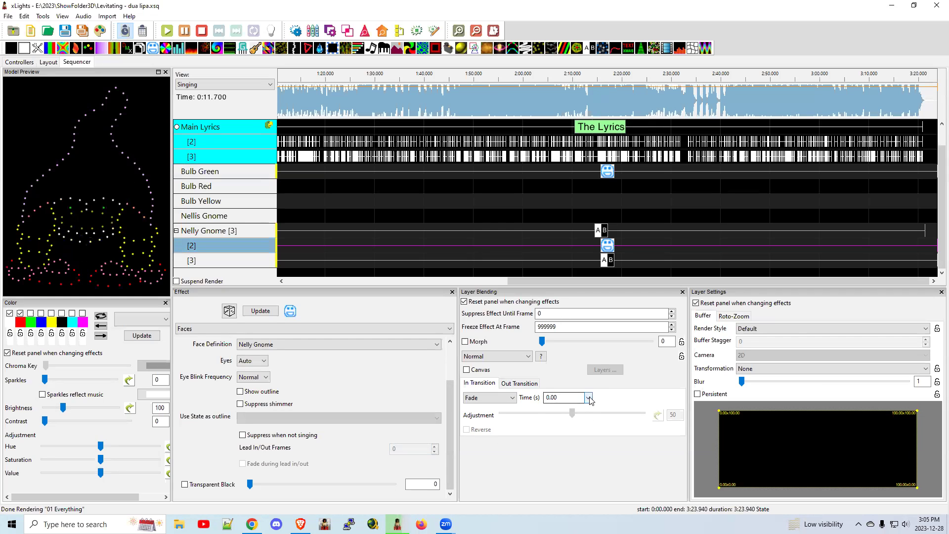
Step: Give Nelly Gnome's Faces effect a 0.30 s fade-out transition
left_click(548, 398)
left_click(553, 408)
left_click(534, 384)
left_click(551, 398)
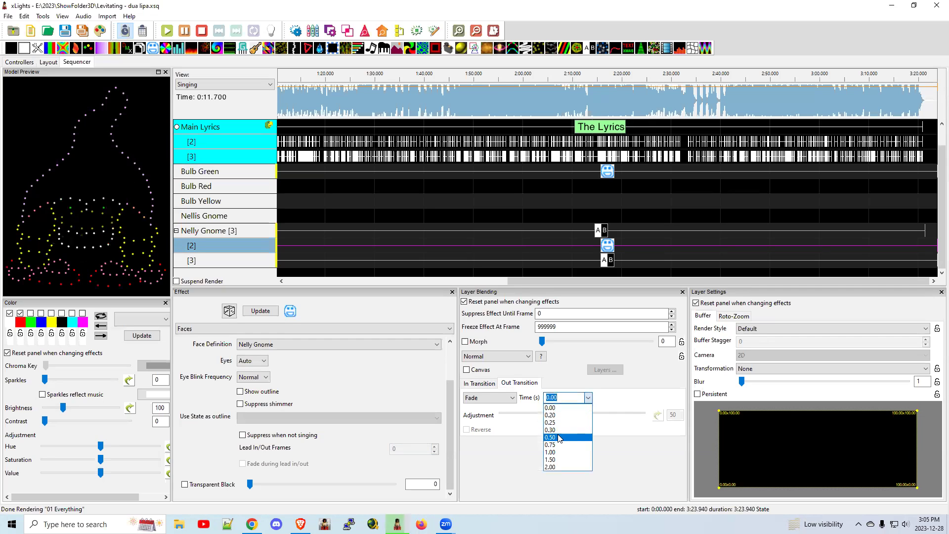
left_click(558, 431)
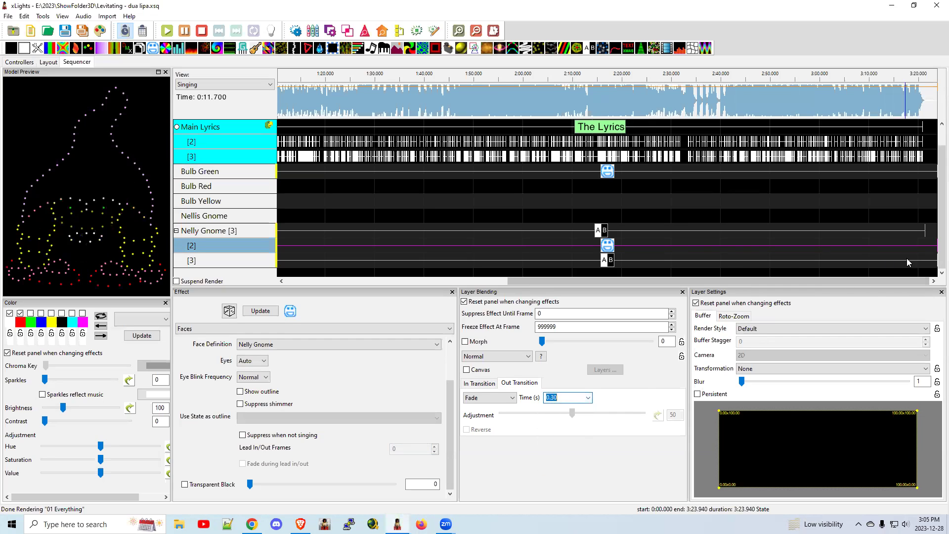
Step: Give the row [3] State effect a 0.50 s fade-in transition
left_click(608, 260)
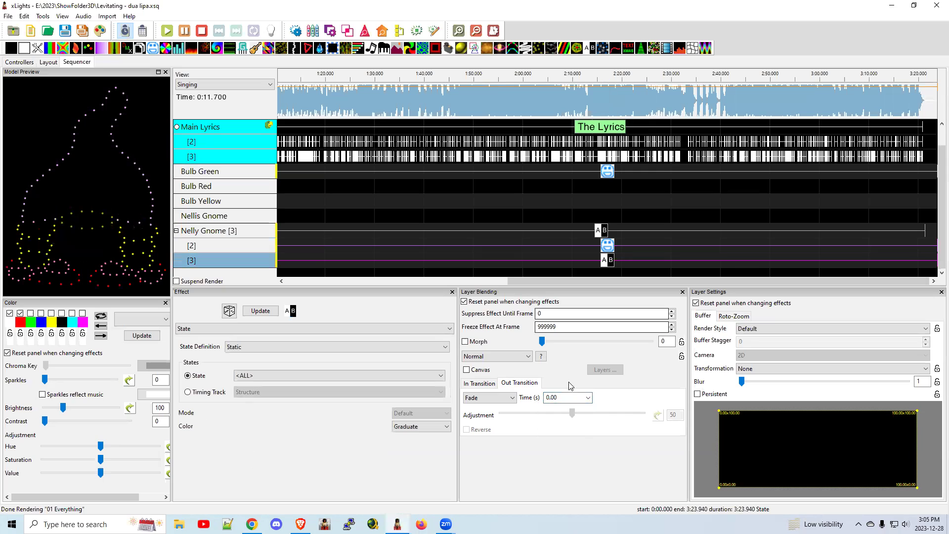
left_click(569, 398)
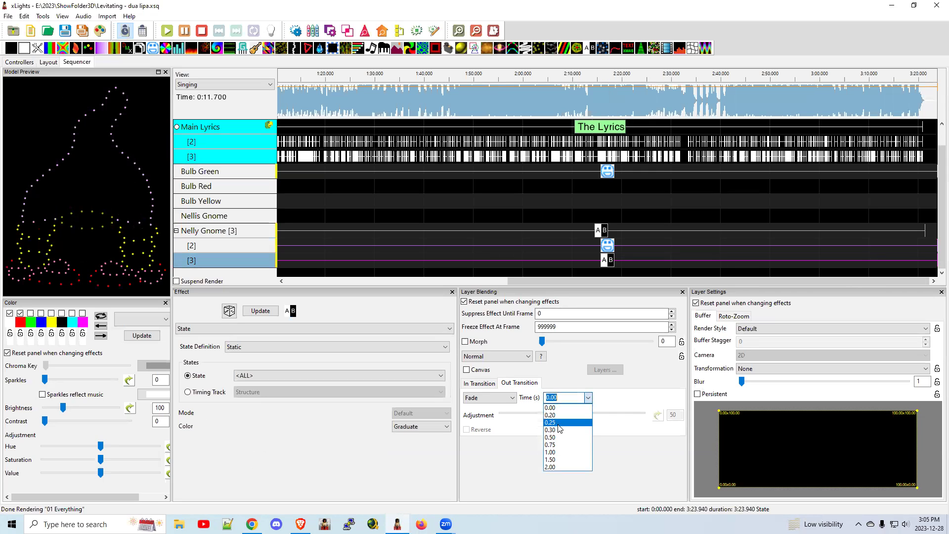
left_click(479, 383)
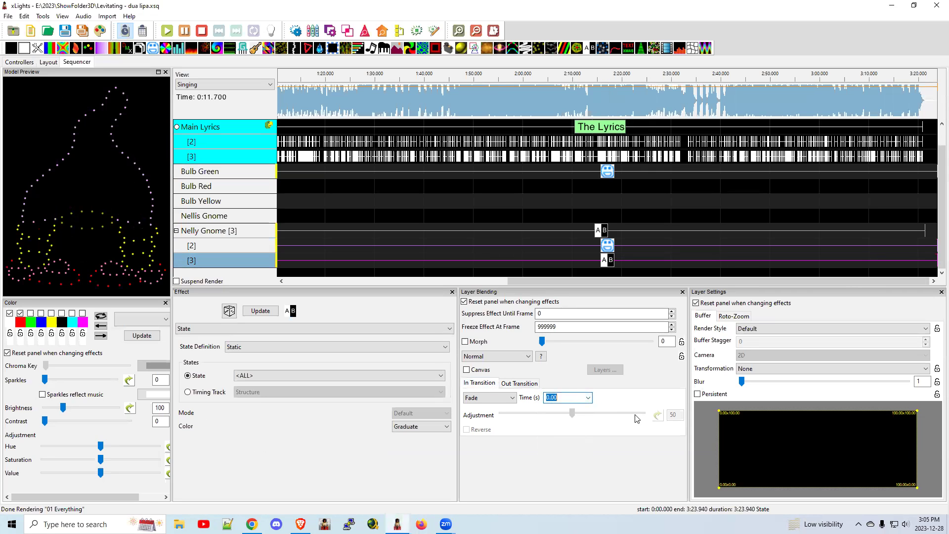
left_click(588, 398)
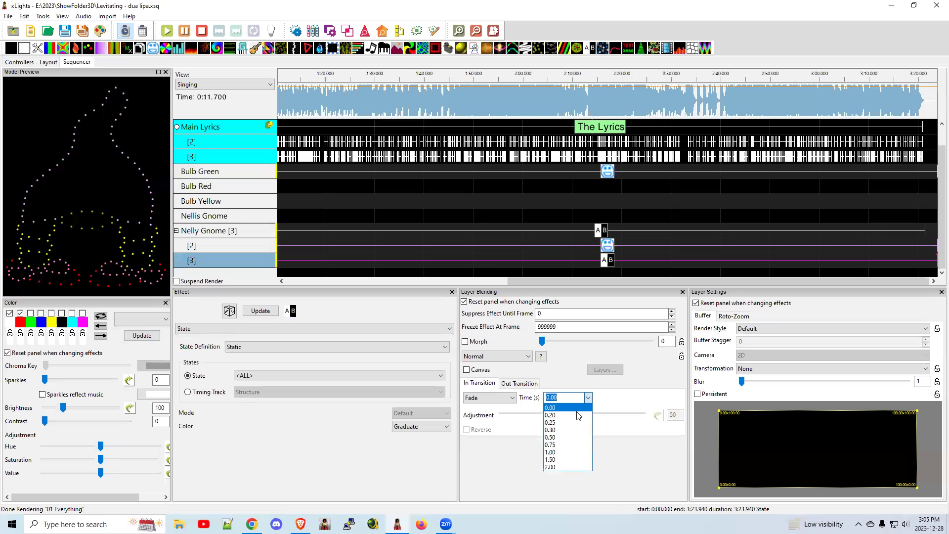
left_click(567, 437)
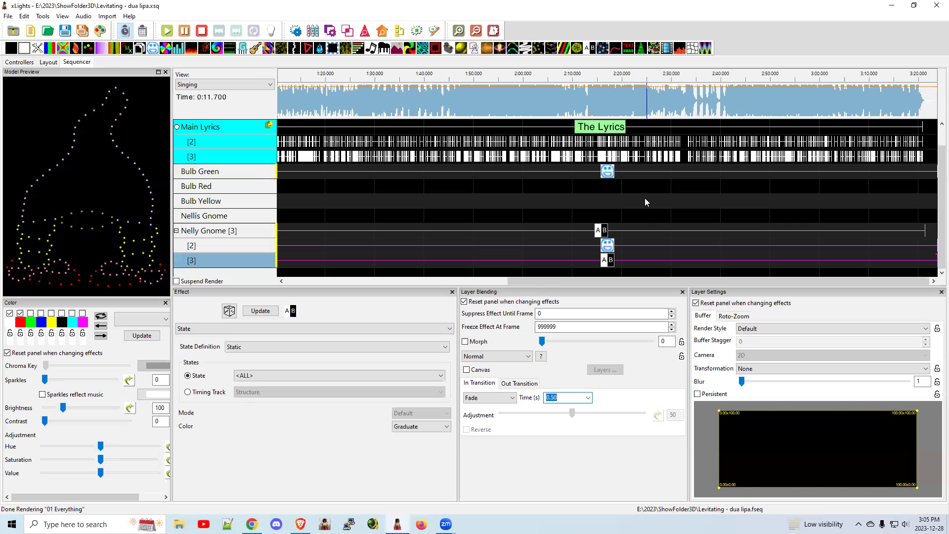
left_click(608, 172)
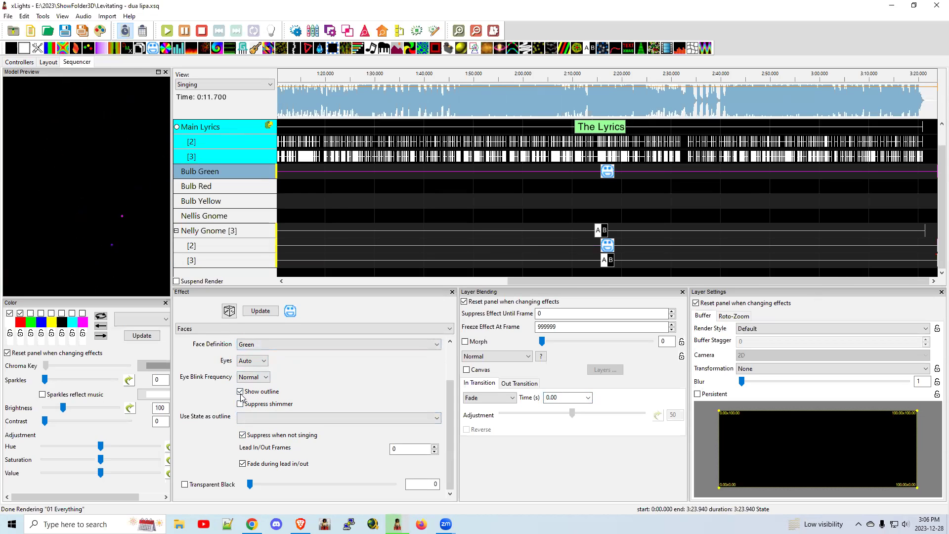
scroll(447, 405, "up", 2)
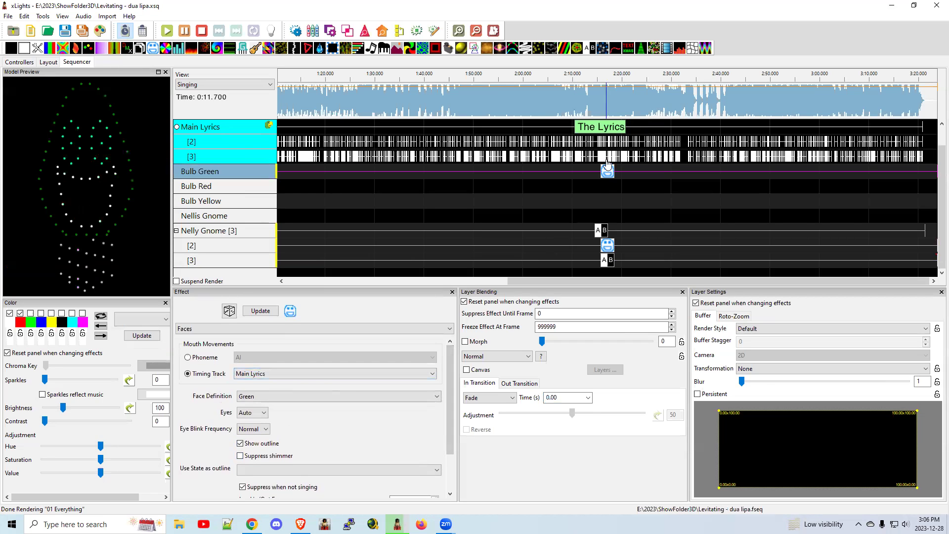
left_click(586, 187)
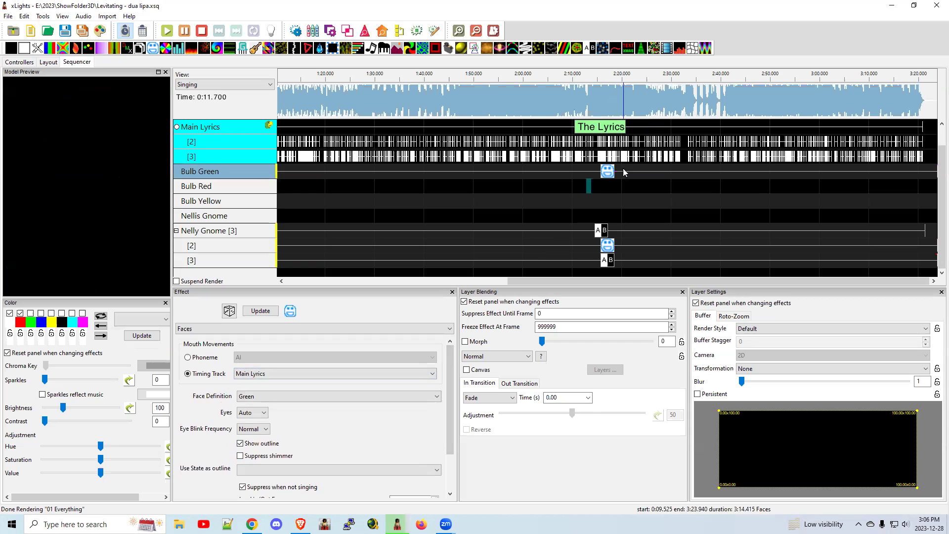
left_click(608, 172)
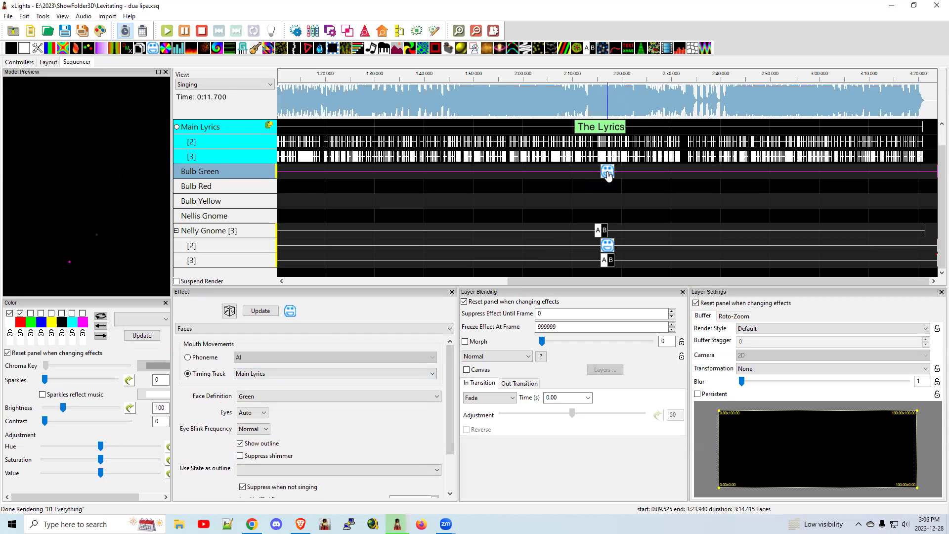
left_click(272, 375)
left_click(272, 377)
Step: Bring up the Main Lyrics timing track's context menu showing Export Timing Track
right_click(222, 137)
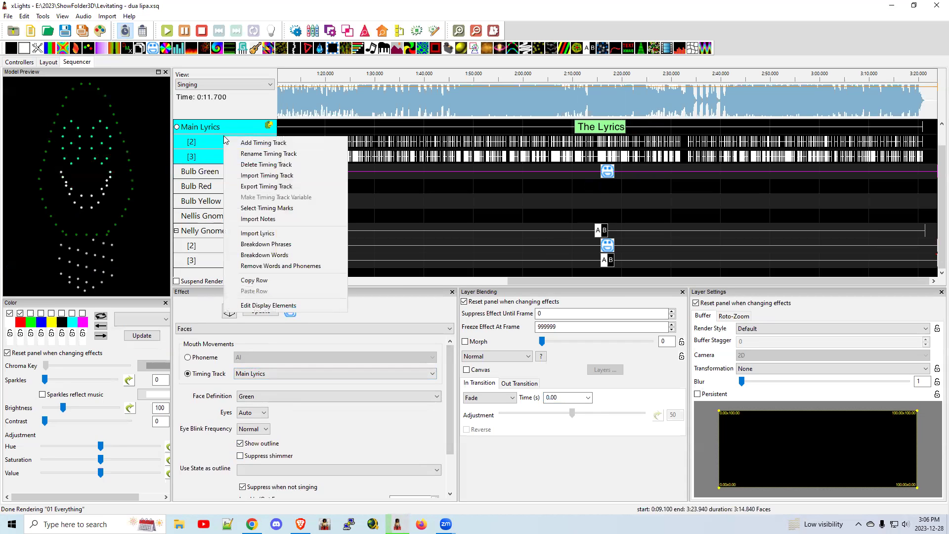